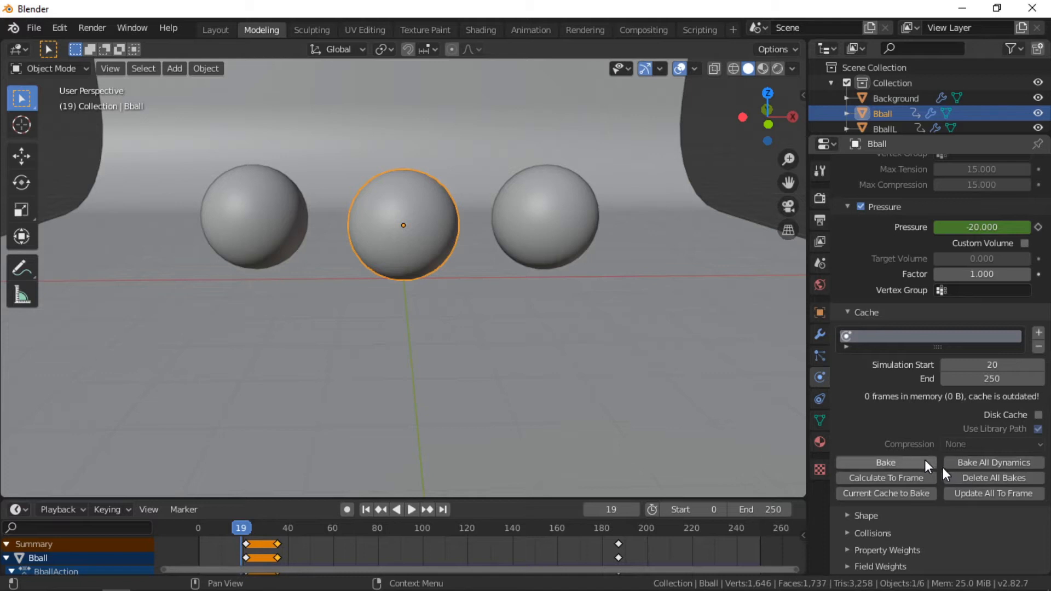
Add BballL and BballR to the selection with the middle ball and bake the physics simulation cache
shift+click(263, 221)
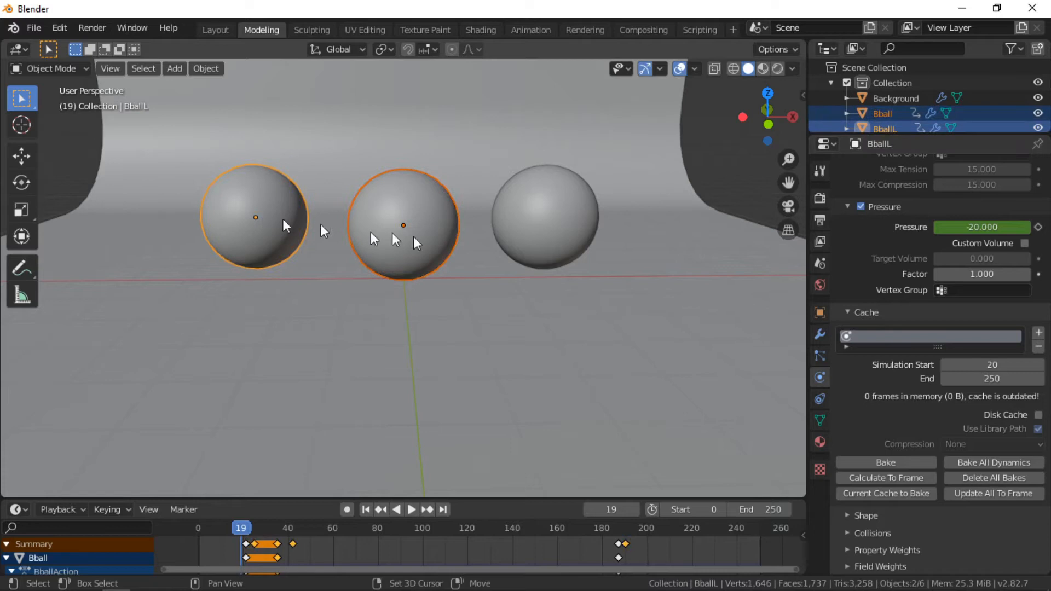
shift+click(554, 211)
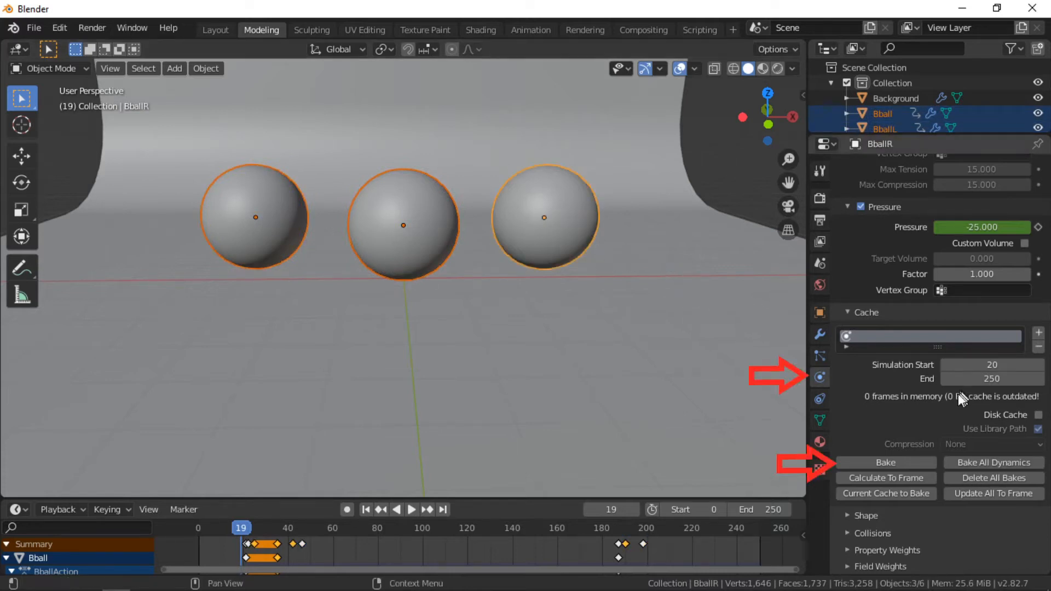
click(890, 465)
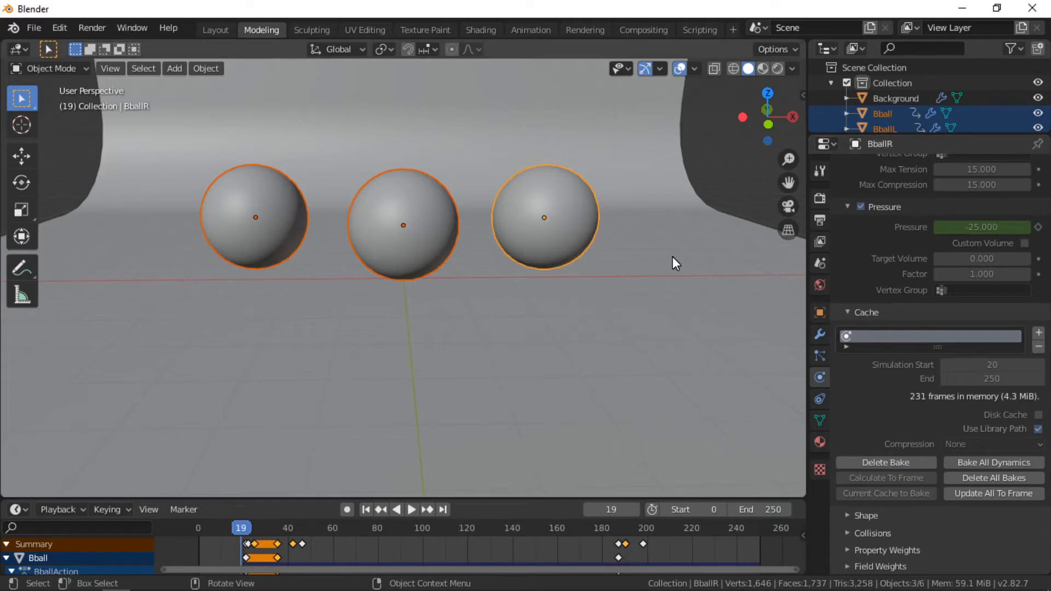
Set the render output path to the Animation folder on the Desktop
click(819, 221)
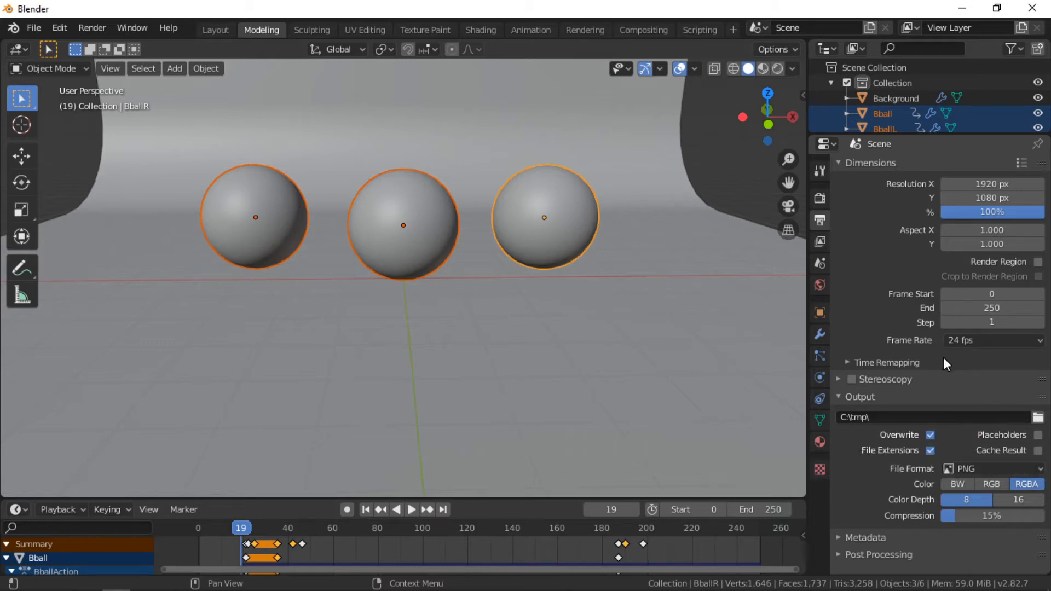
click(1037, 469)
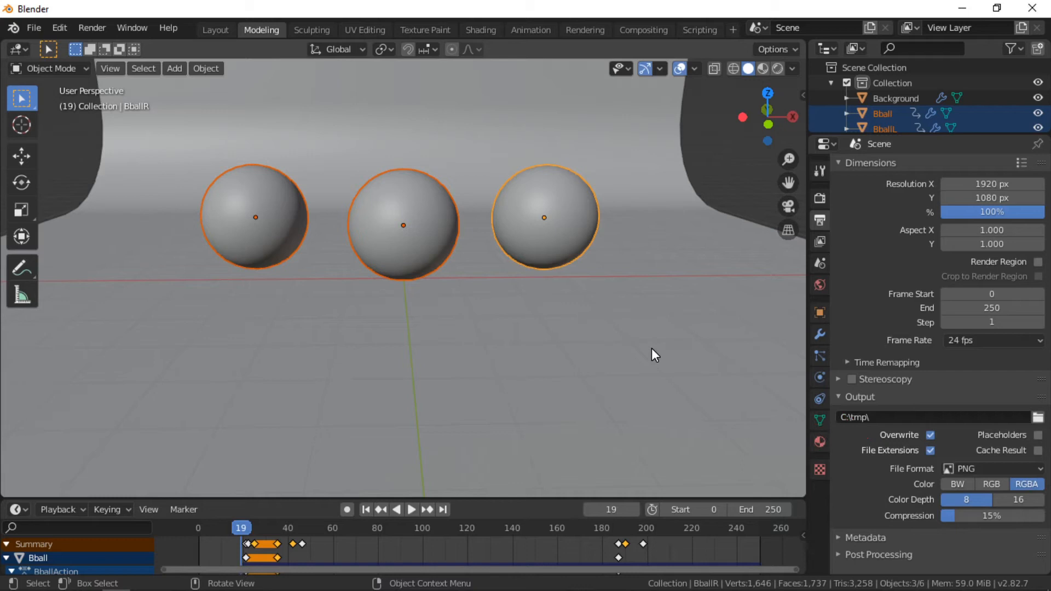
click(1036, 418)
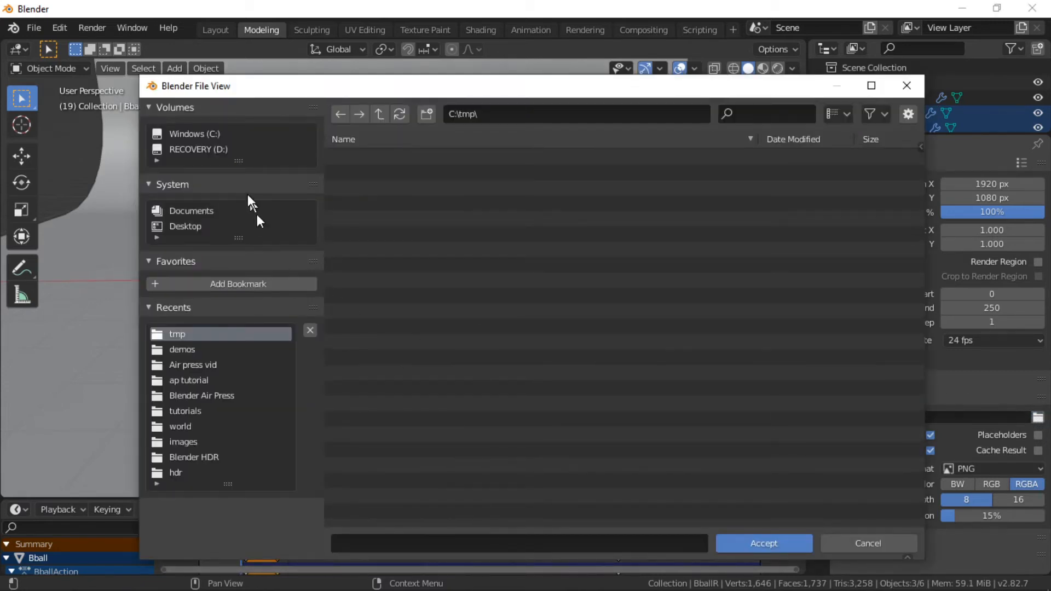
click(183, 228)
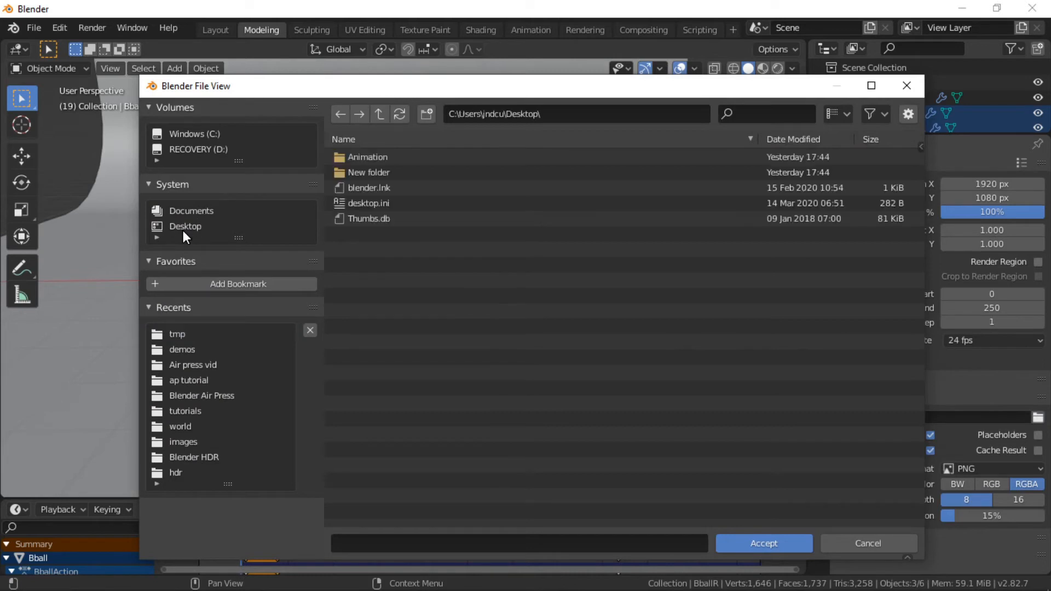
click(359, 156)
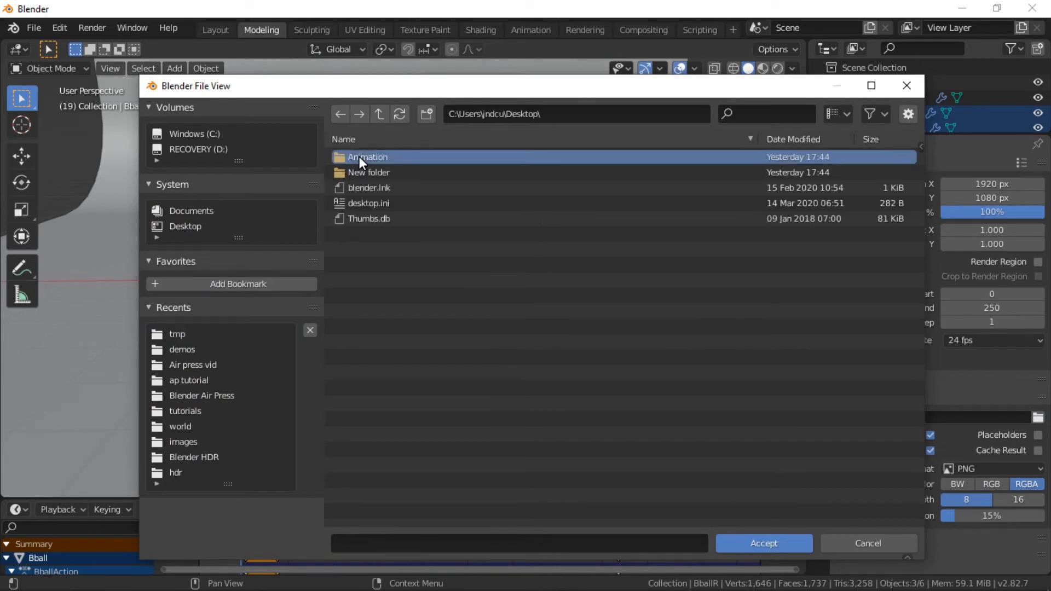
click(761, 543)
click(763, 543)
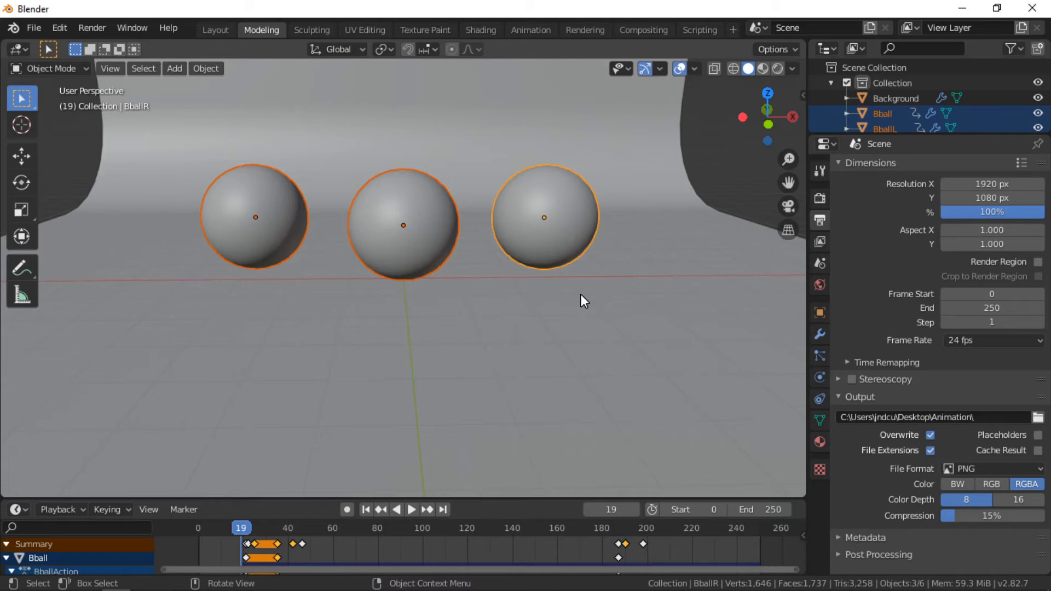
Check the Denoising option in the view layer settings
click(819, 242)
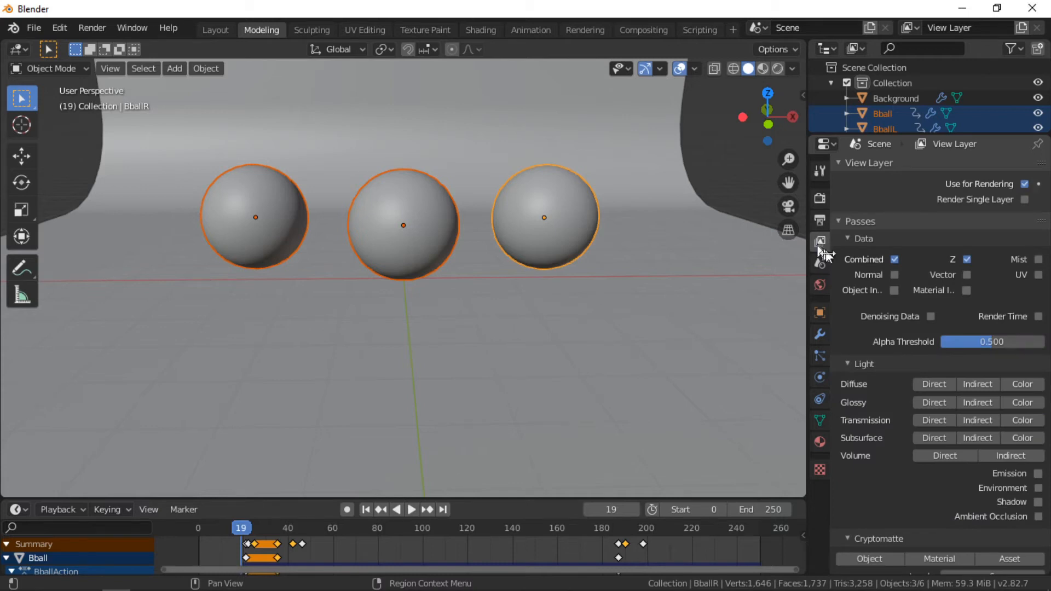
scroll(873, 426, down, 5)
scroll(874, 428, down, 2)
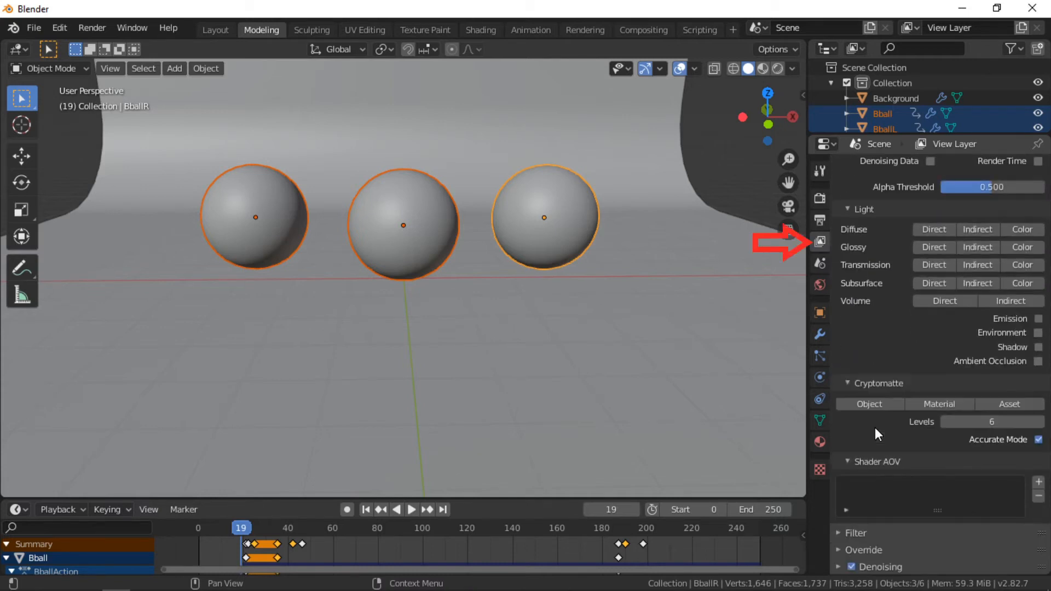
click(851, 566)
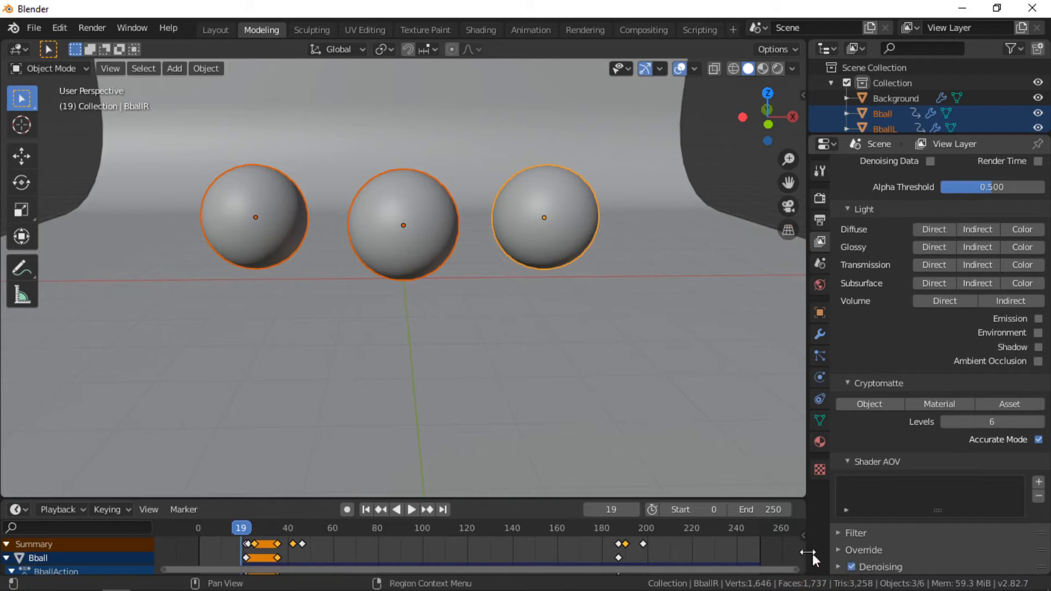
Set the render tile order to Top to Bottom in the performance settings
click(819, 200)
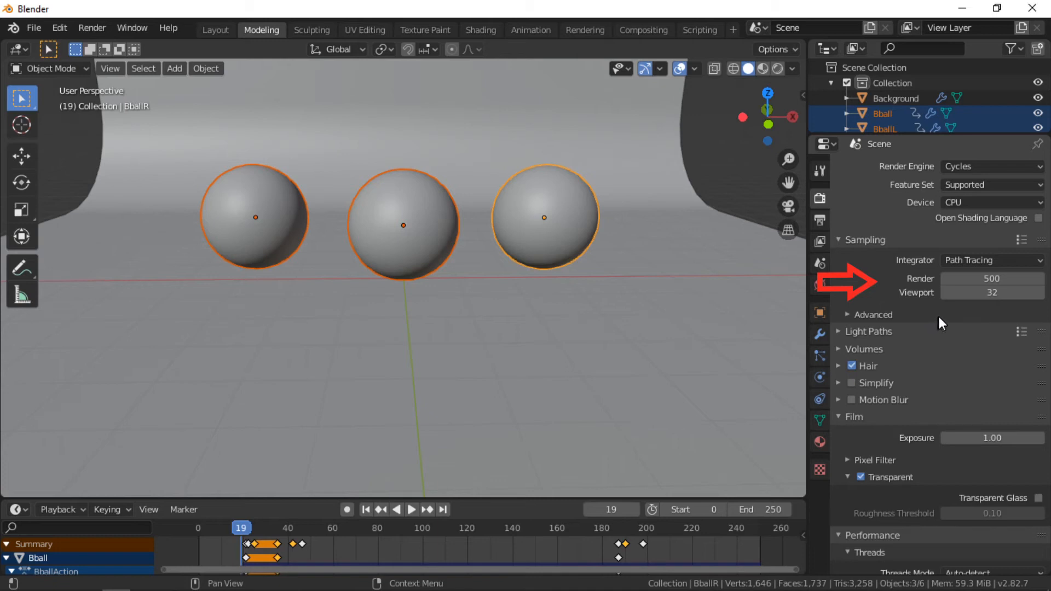
scroll(941, 315, down, 5)
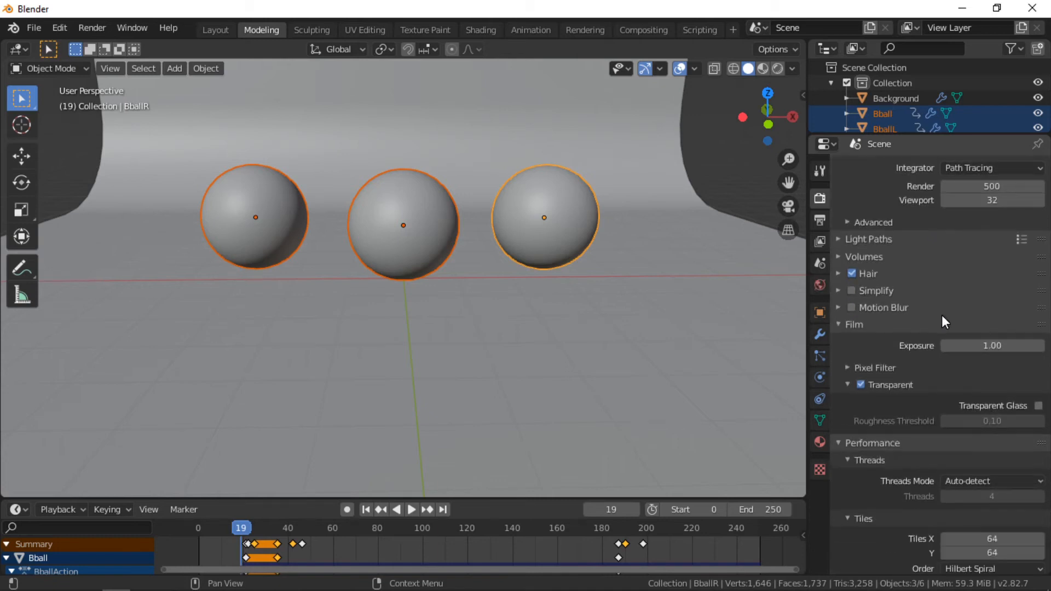
scroll(941, 314, down, 1)
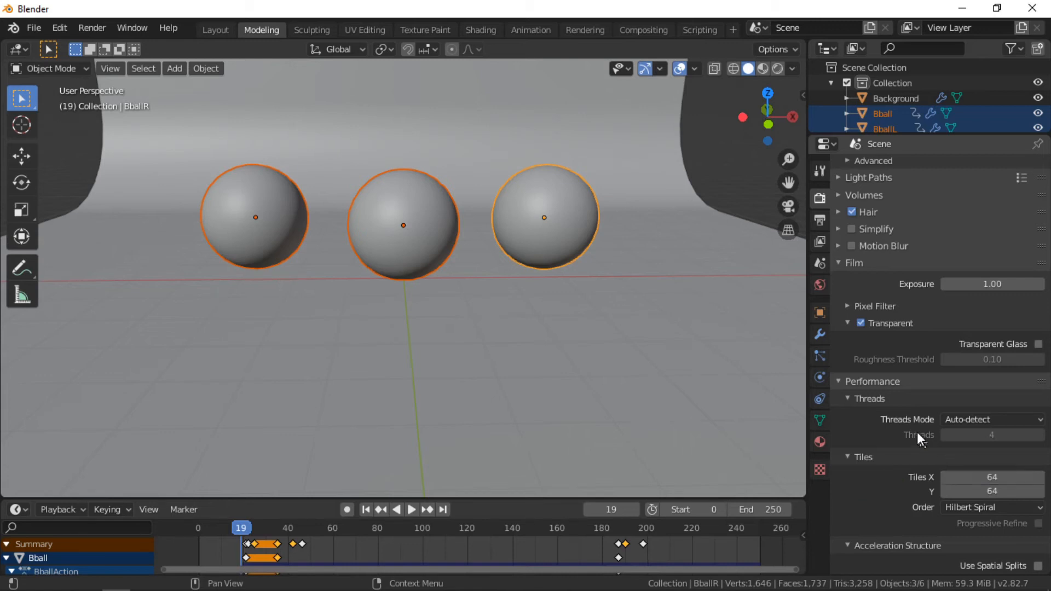
click(1006, 508)
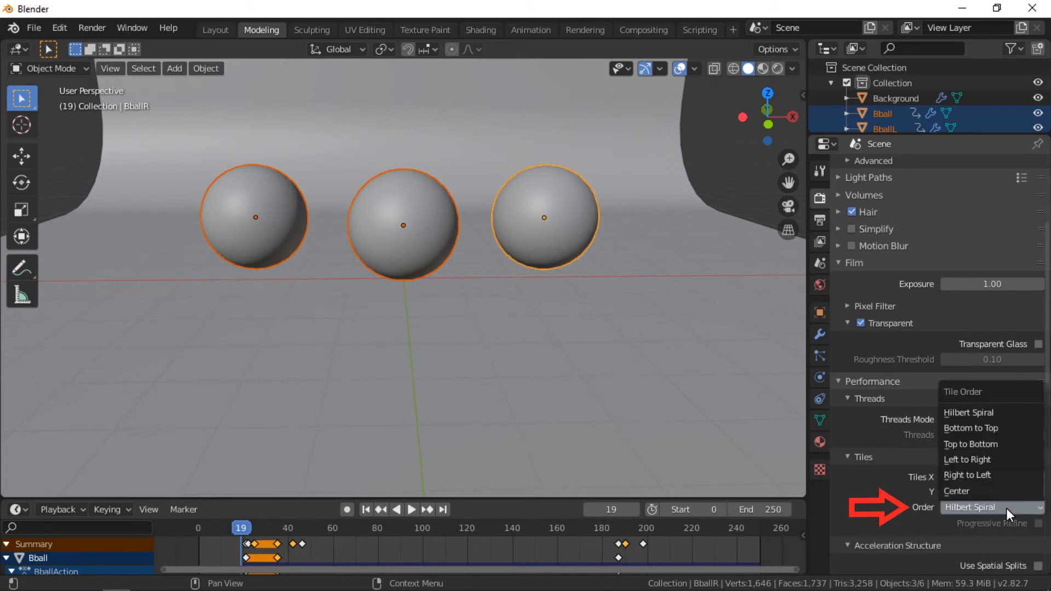
click(990, 444)
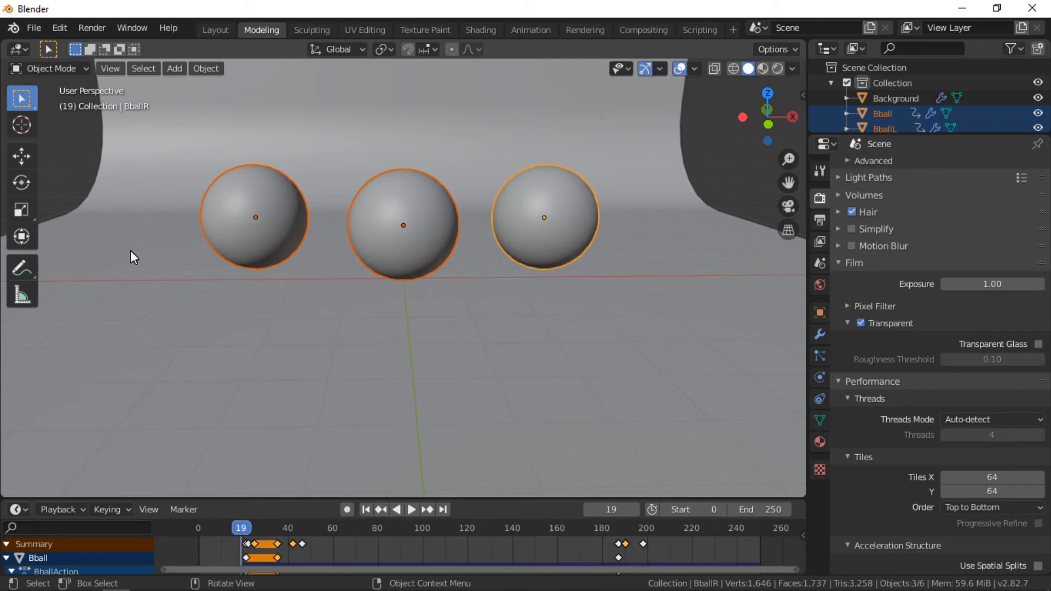
Save the project file and start rendering the animation
click(31, 30)
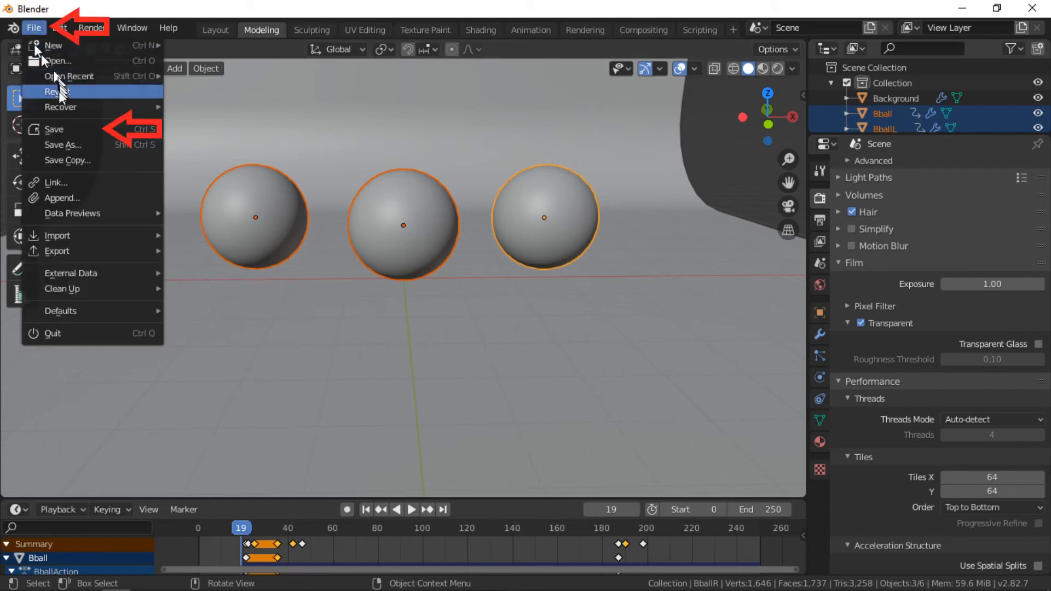
mouse_move(64, 113)
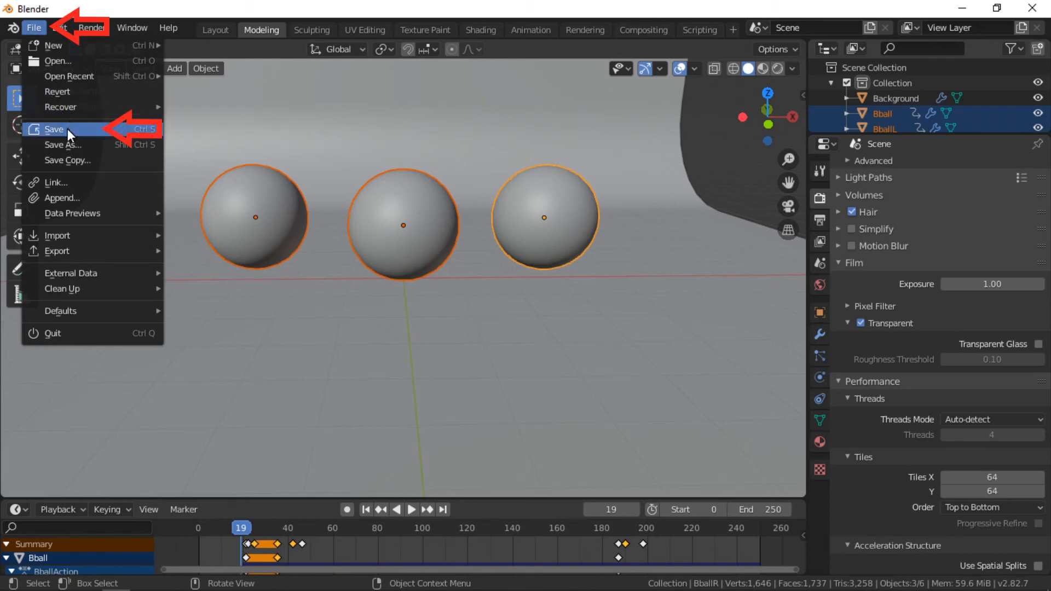
click(67, 129)
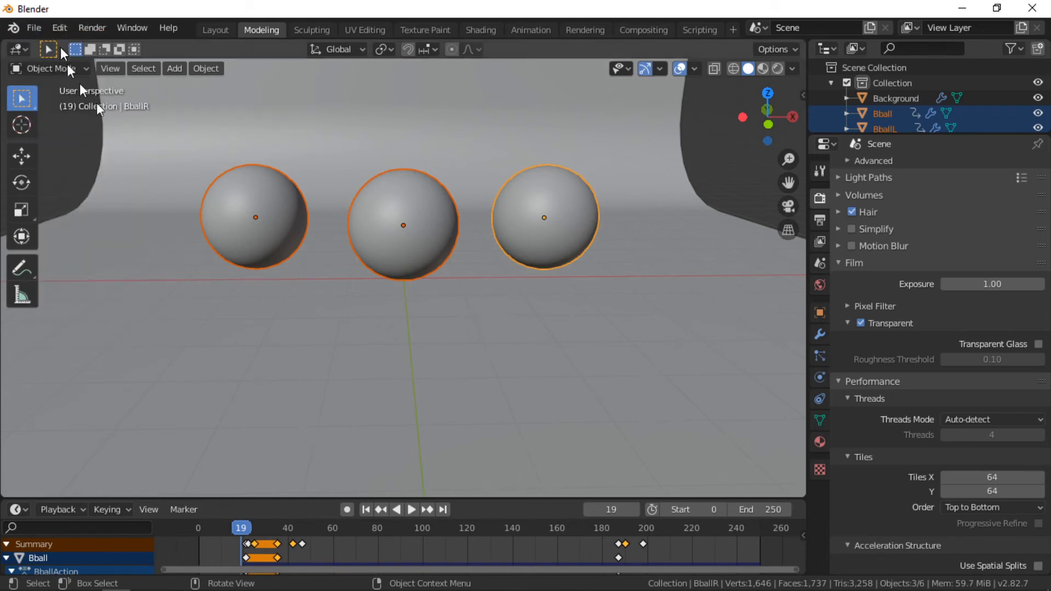
click(93, 28)
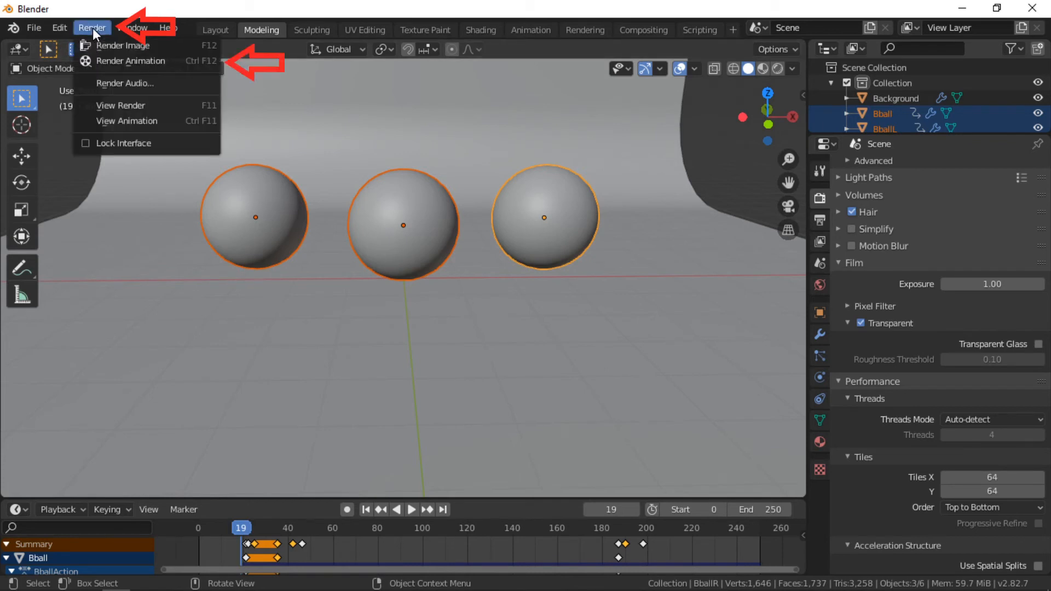
click(113, 60)
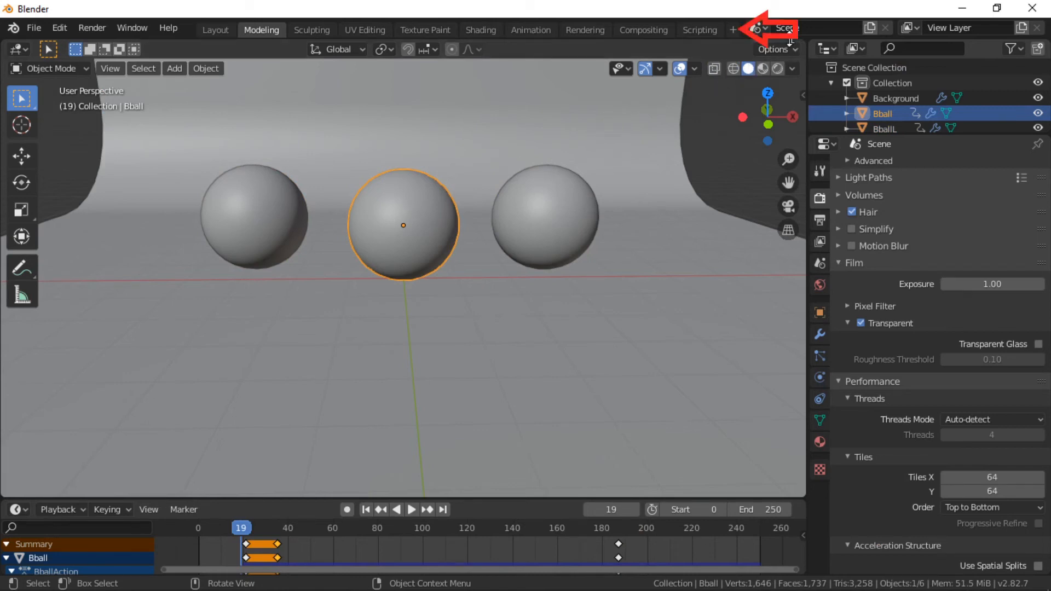
Add a Video Editing workspace to the project
click(733, 30)
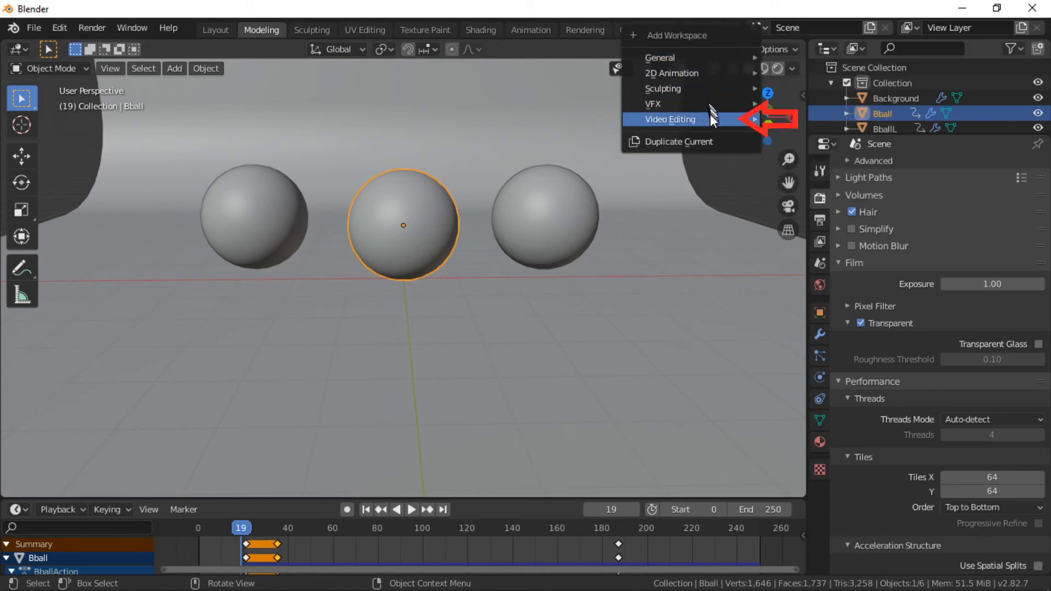
mouse_move(710, 116)
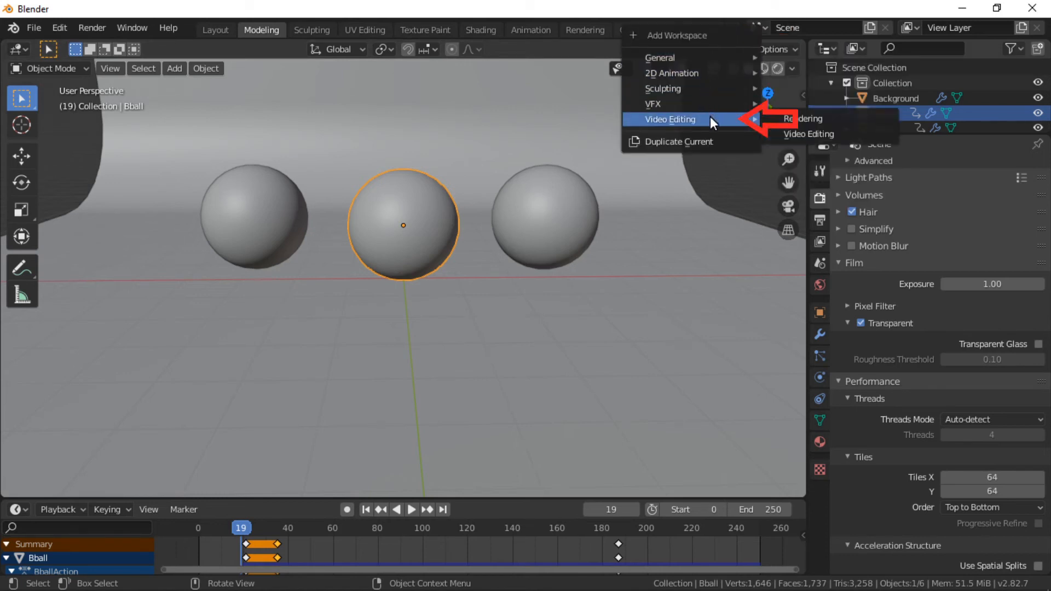
click(789, 137)
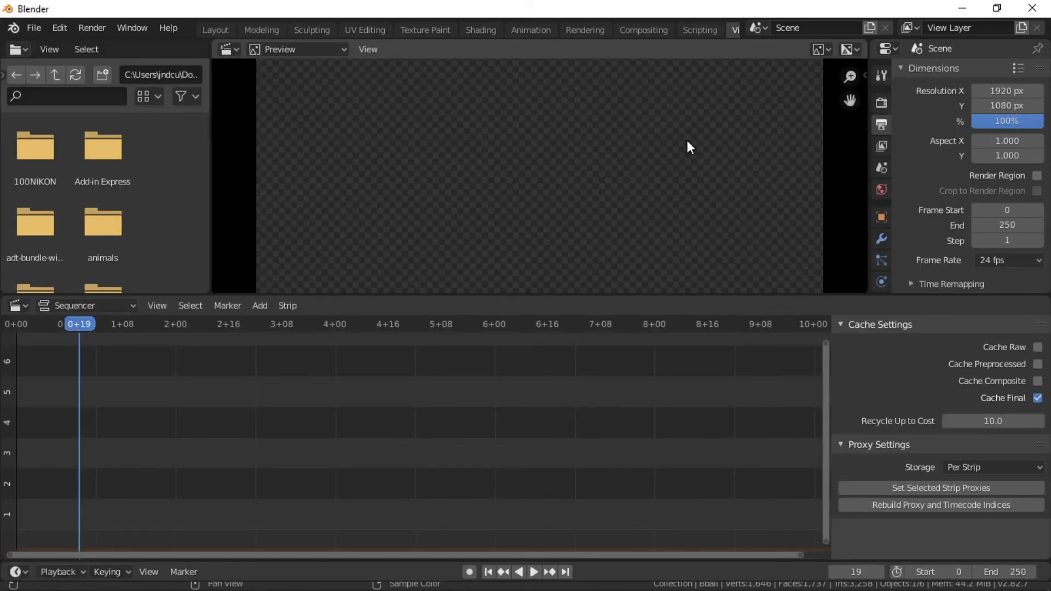
Add all rendered PNG frames from the Desktop's Animation folder to the sequencer as one image sequence strip
click(265, 310)
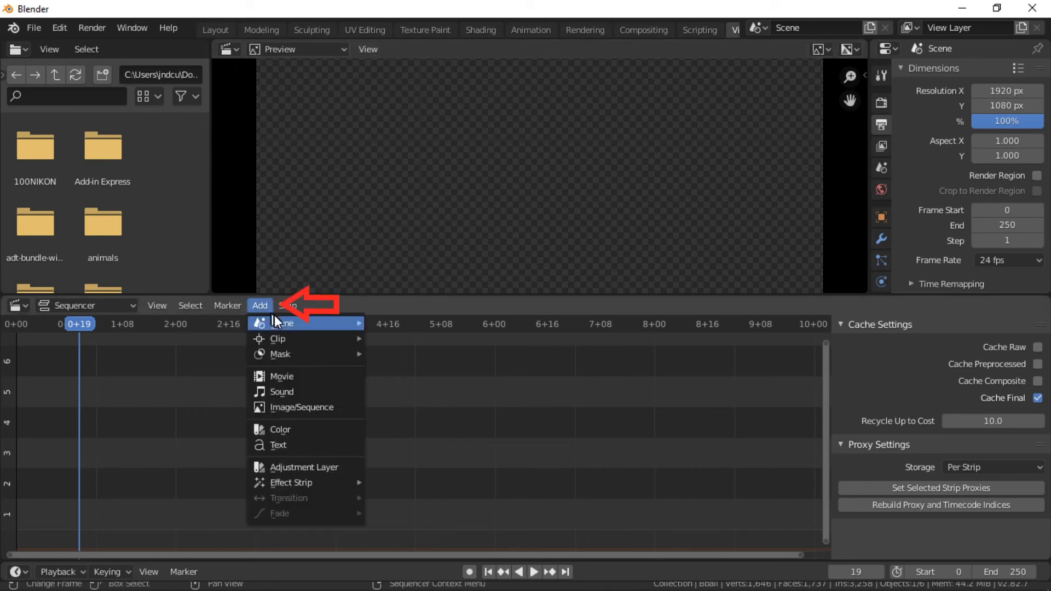
mouse_move(279, 322)
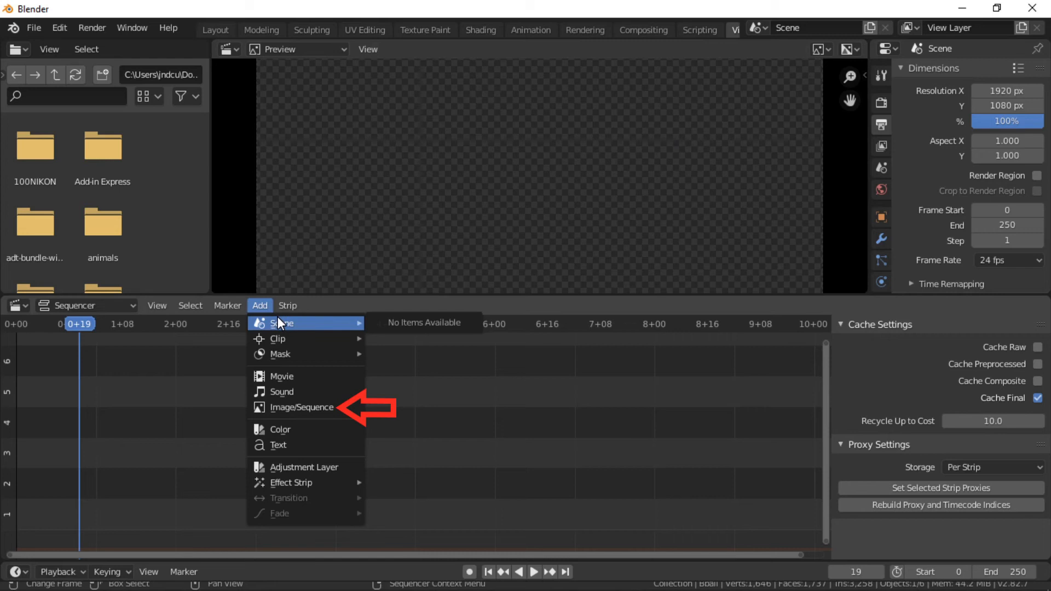
click(322, 408)
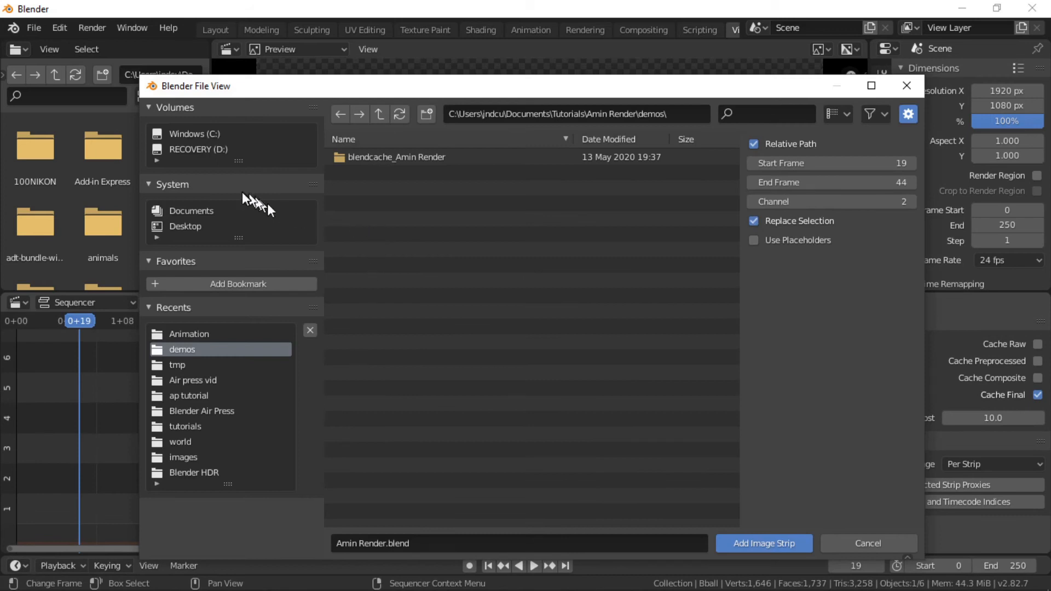
click(210, 225)
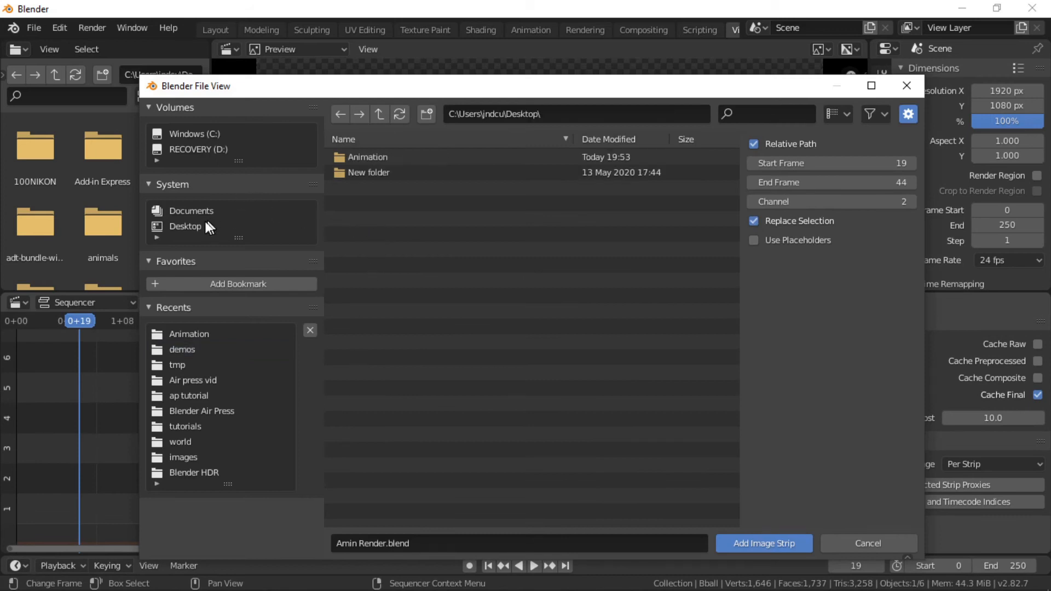
click(392, 158)
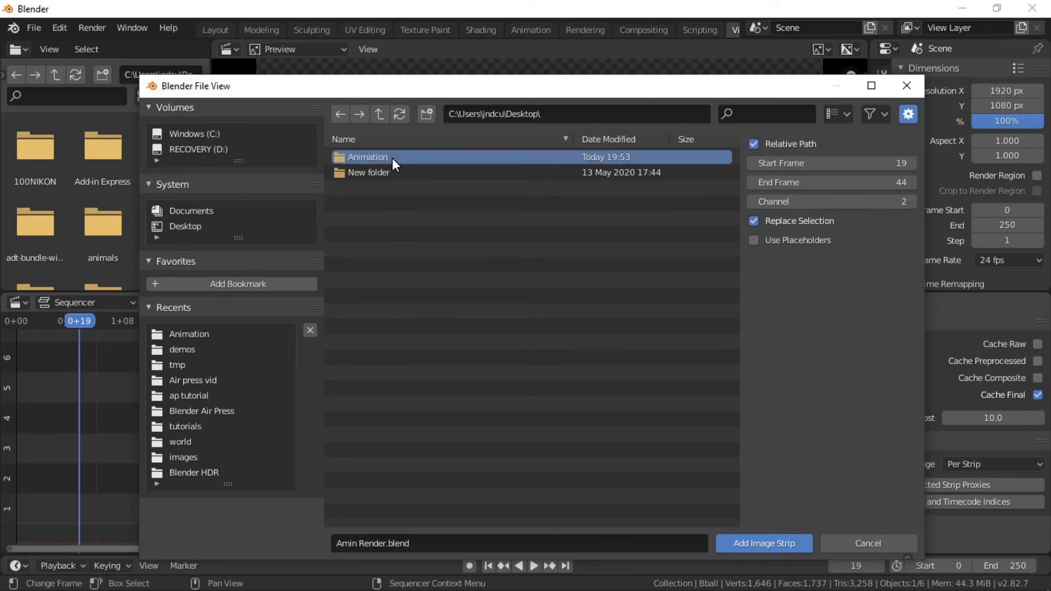
double_click(392, 157)
click(392, 158)
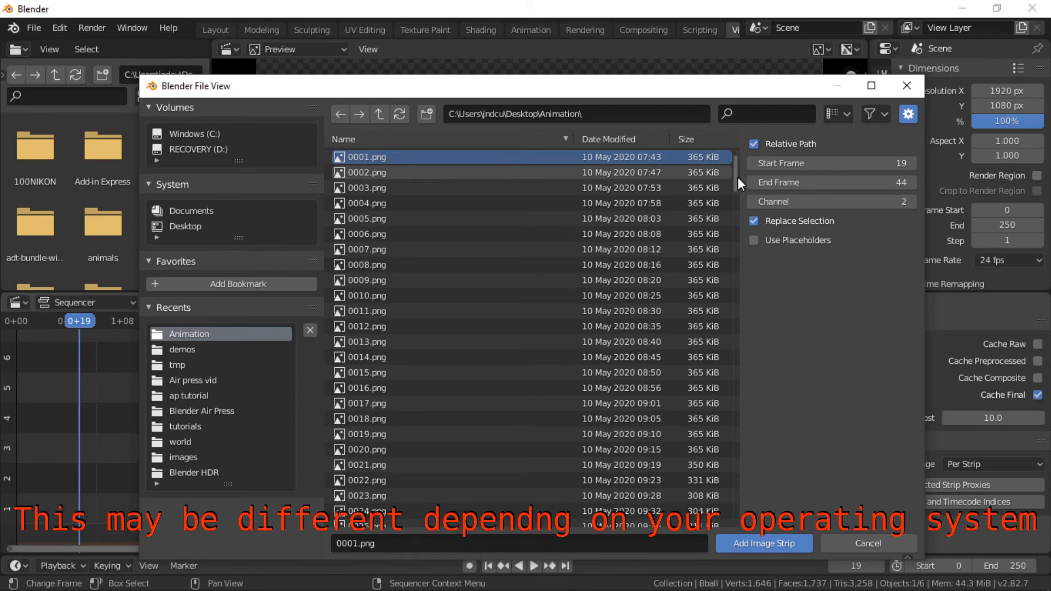
drag(736, 177, 747, 533)
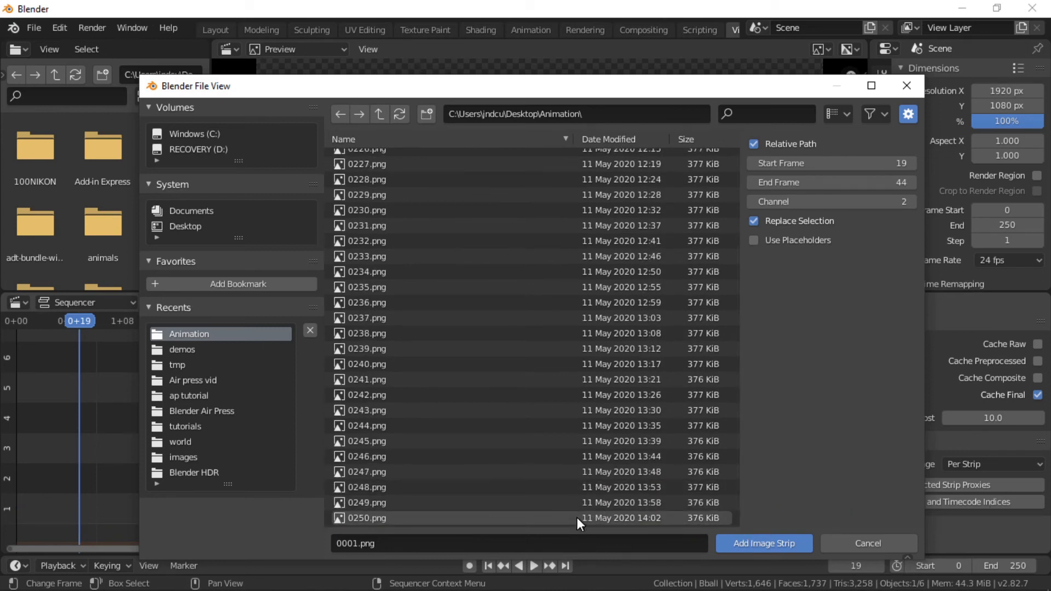
key(a)
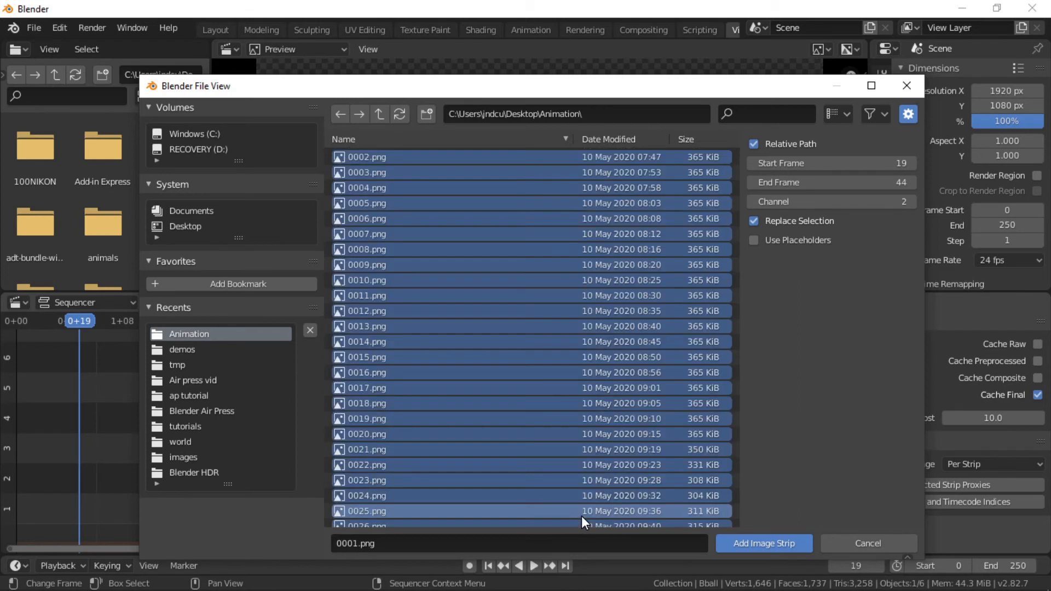
scroll(654, 483, down, 2)
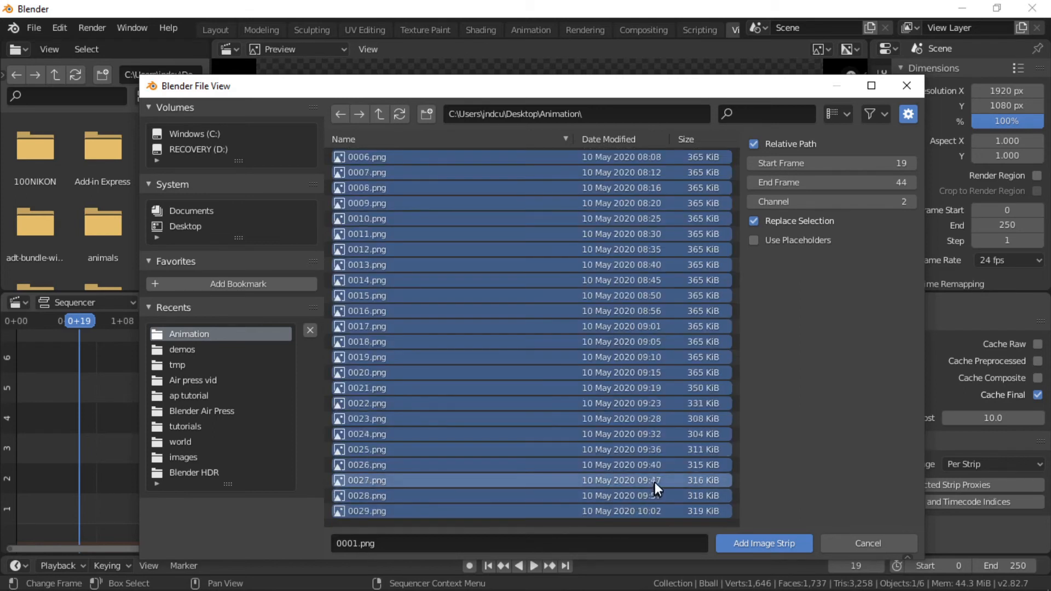
click(764, 543)
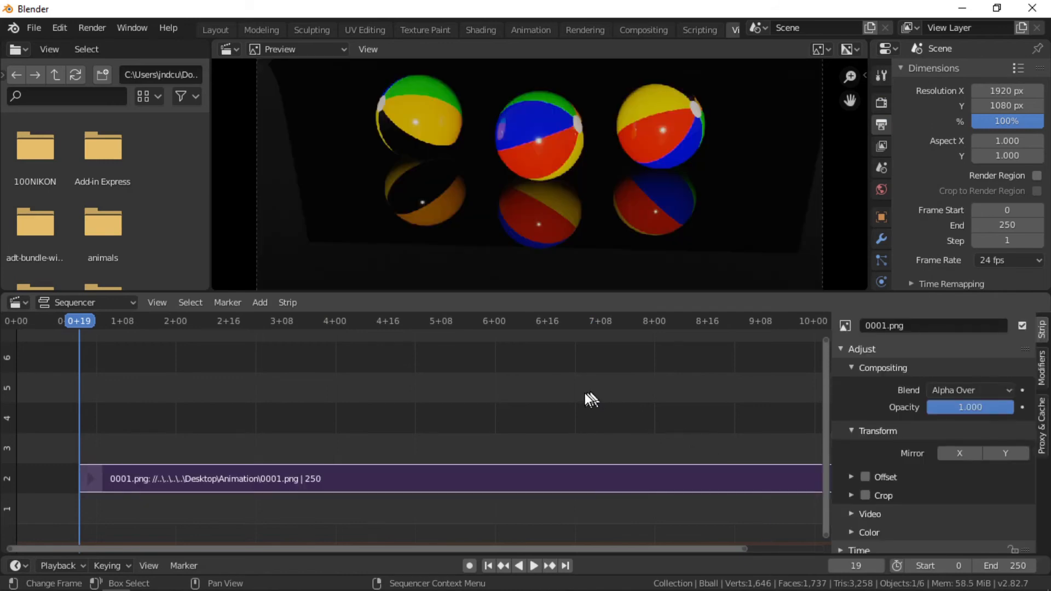
Play back the image sequence strip in the sequencer preview and pause it
click(535, 567)
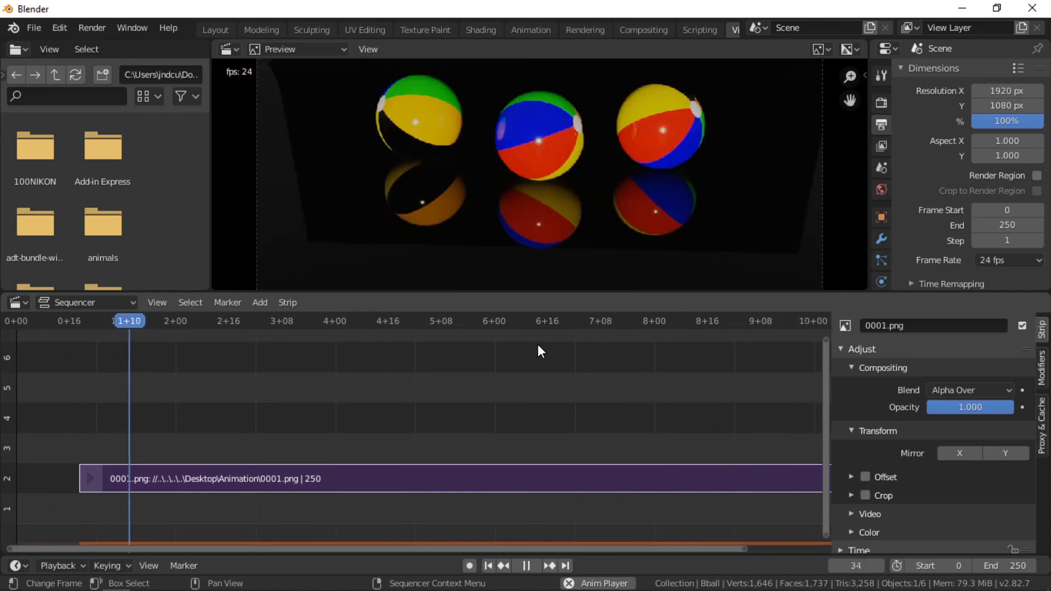
click(527, 566)
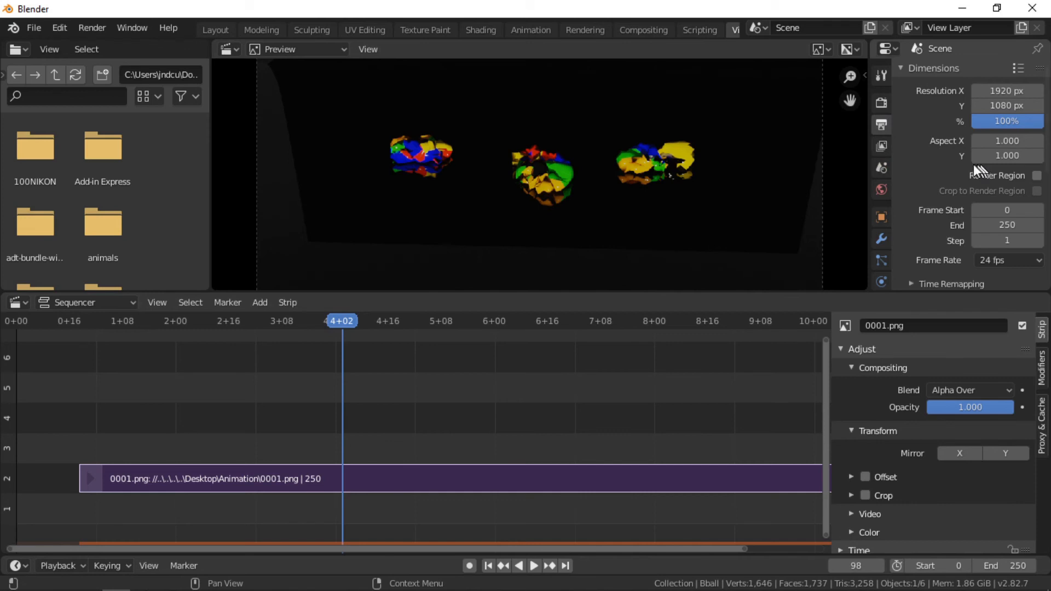
Set the output file format to FFmpeg video
scroll(969, 167, down, 3)
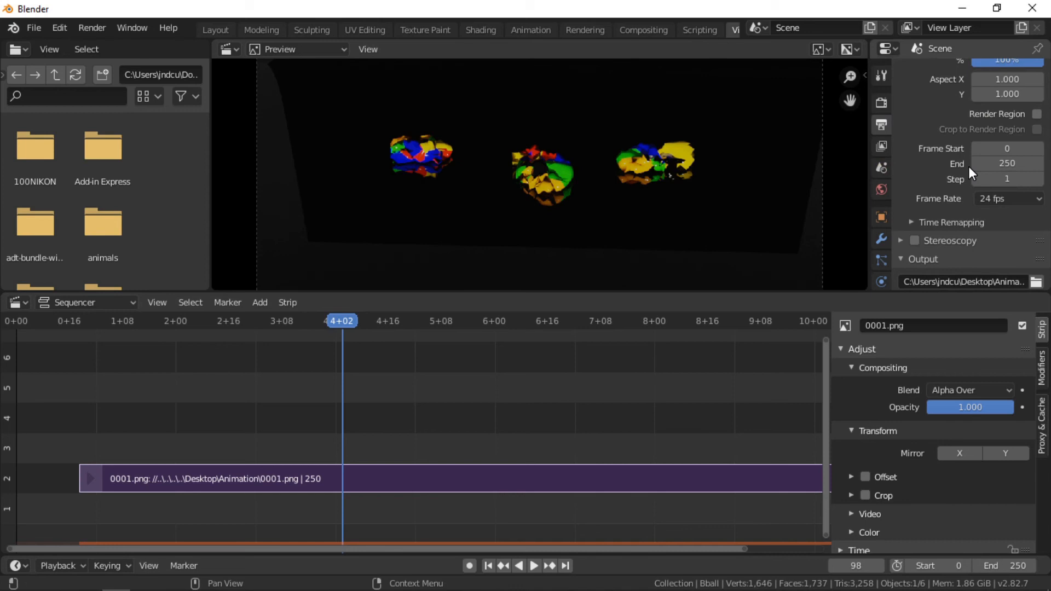
scroll(968, 167, down, 3)
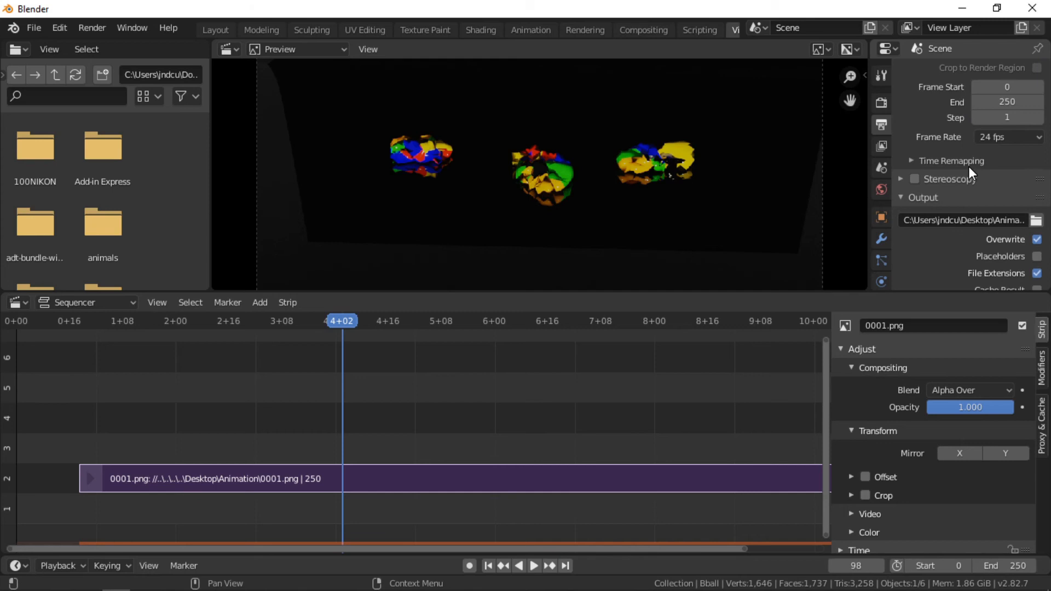
scroll(968, 167, down, 3)
scroll(968, 166, down, 3)
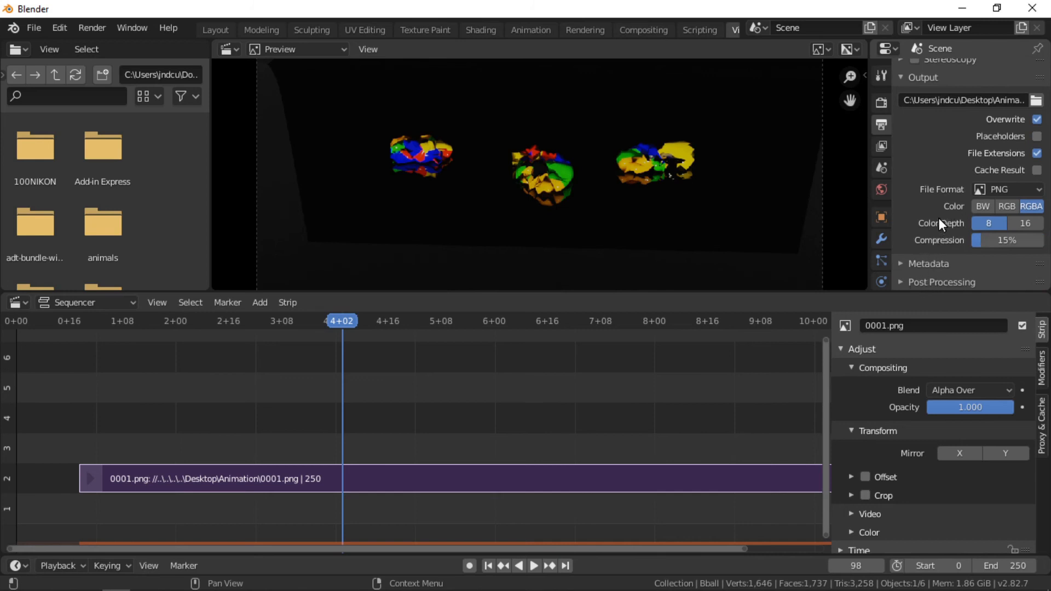
scroll(939, 220, up, 3)
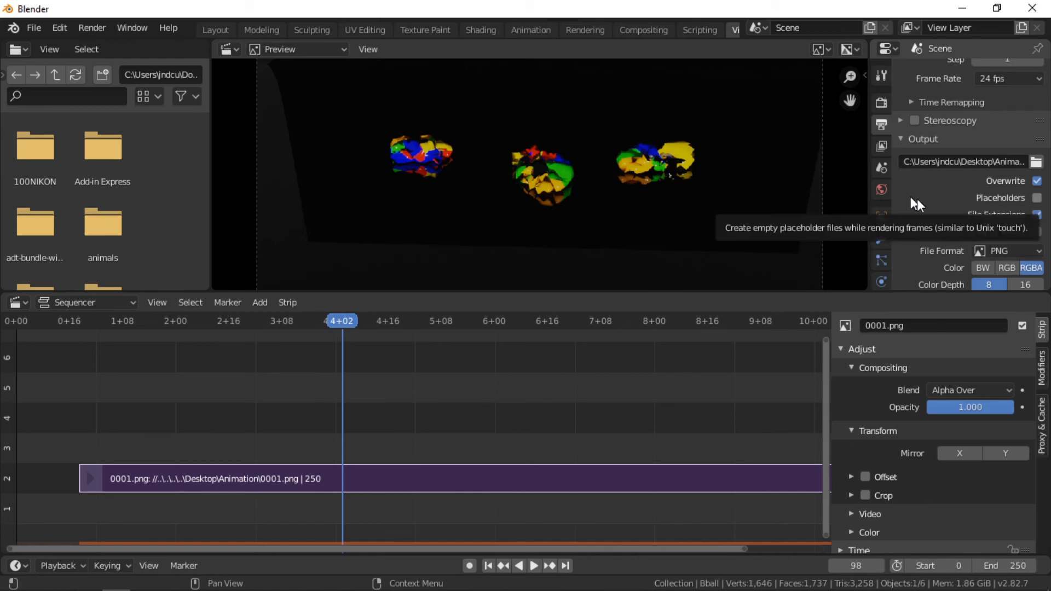
click(1020, 249)
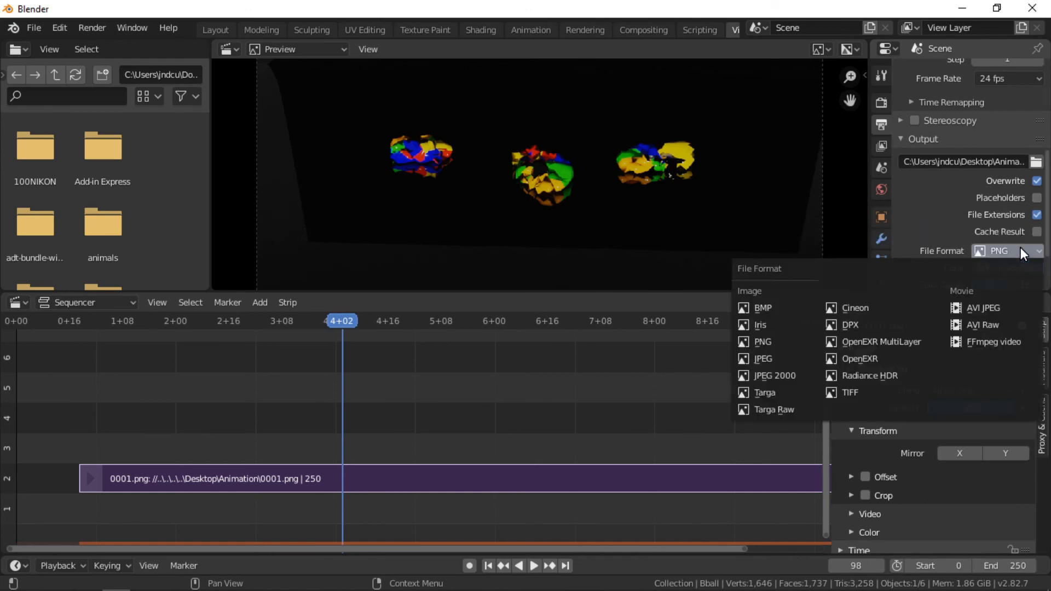
click(1007, 340)
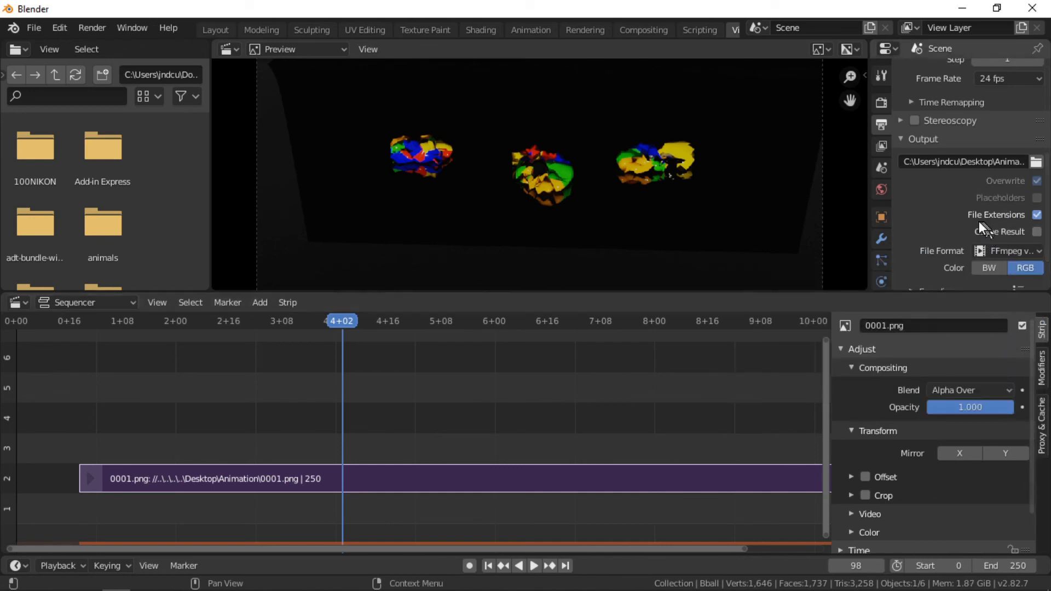
Expand the encoding settings and set the container to MPEG-4
scroll(978, 221, down, 3)
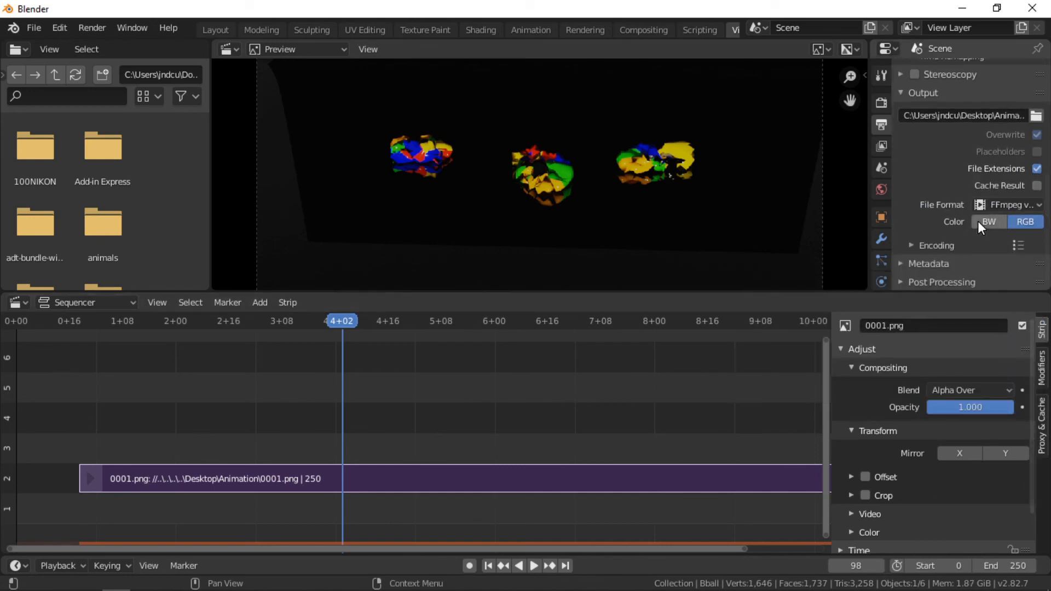
click(915, 246)
scroll(934, 226, down, 4)
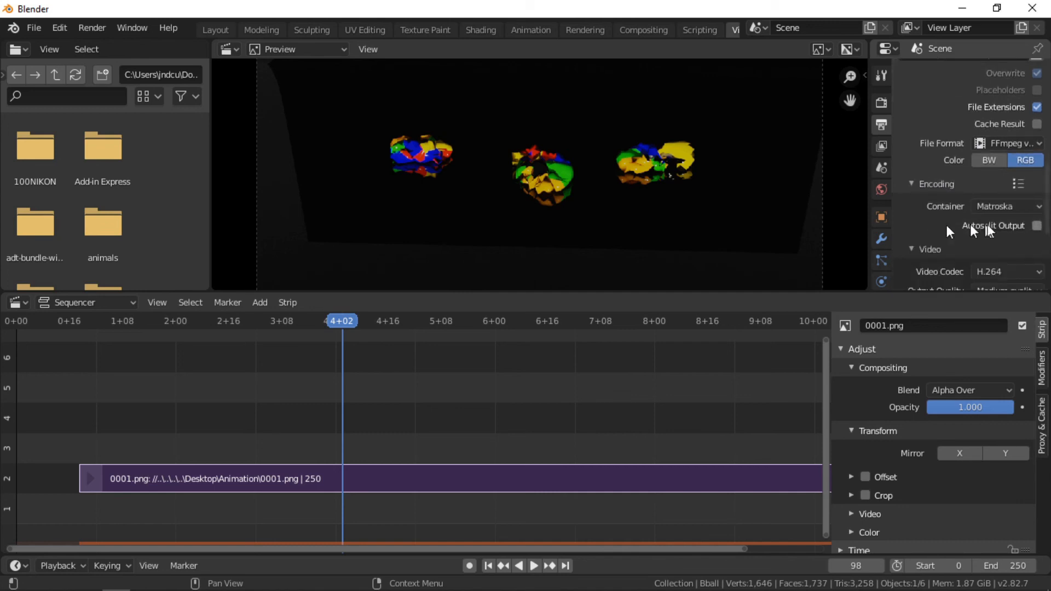
click(1019, 203)
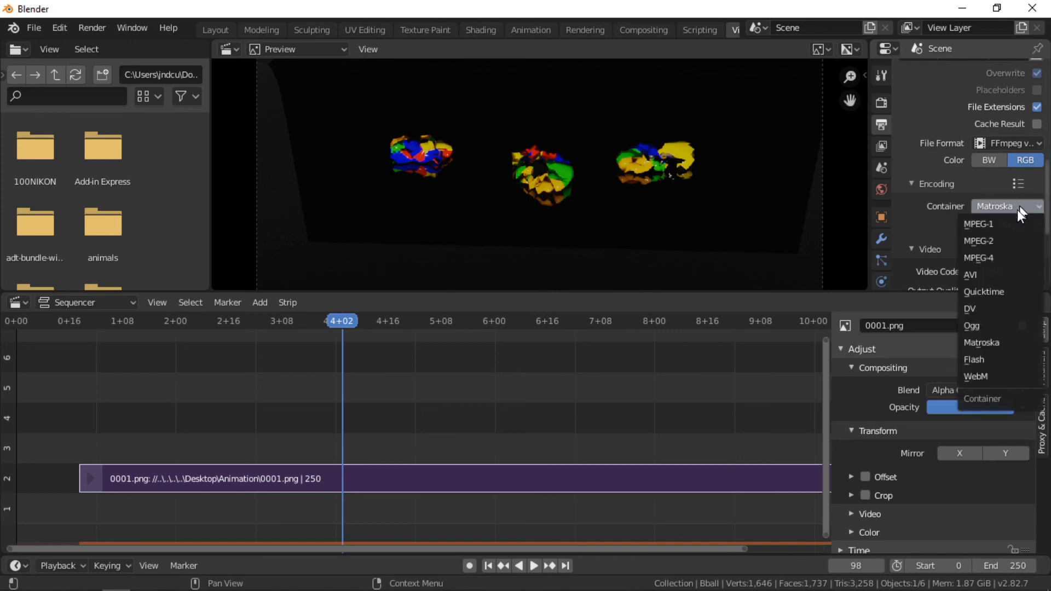
click(986, 257)
Check the video codec, the available audio codecs and the Post Processing options, leaving the audio codec at No Audio
scroll(951, 211, down, 4)
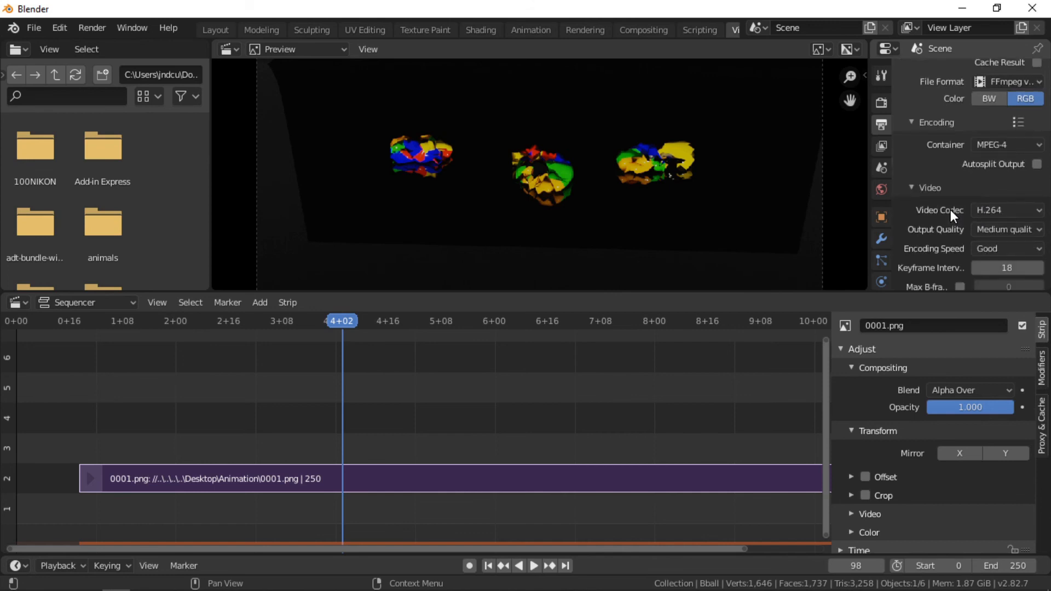
scroll(949, 214, down, 2)
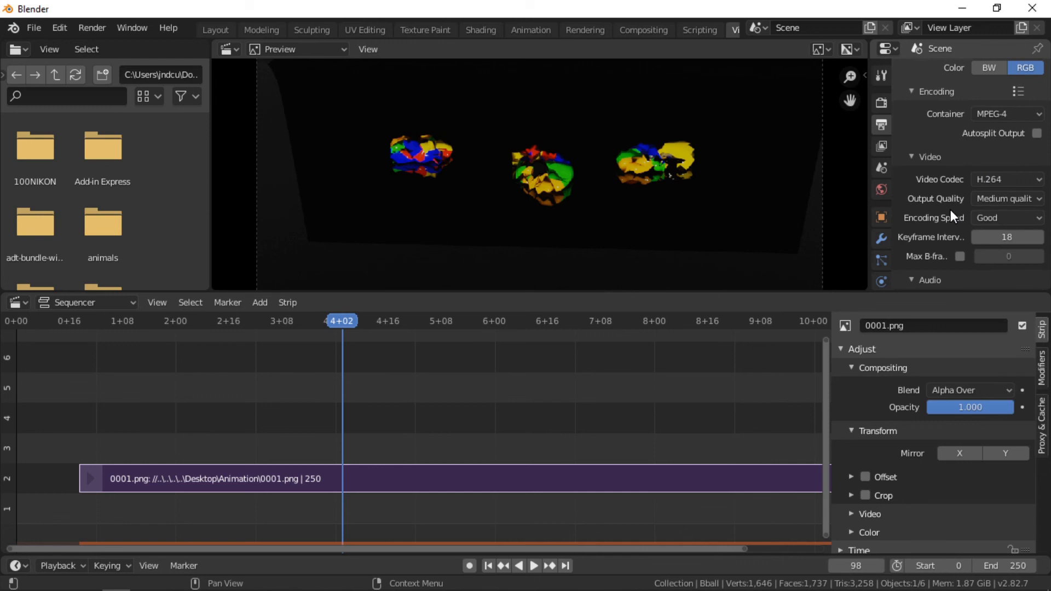
scroll(950, 215, down, 2)
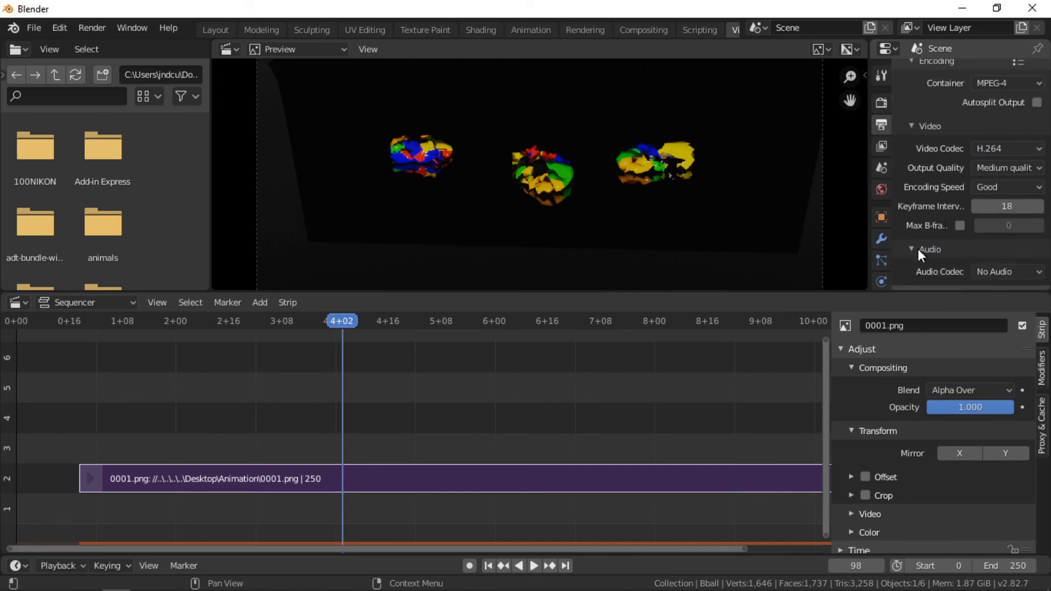
click(1028, 272)
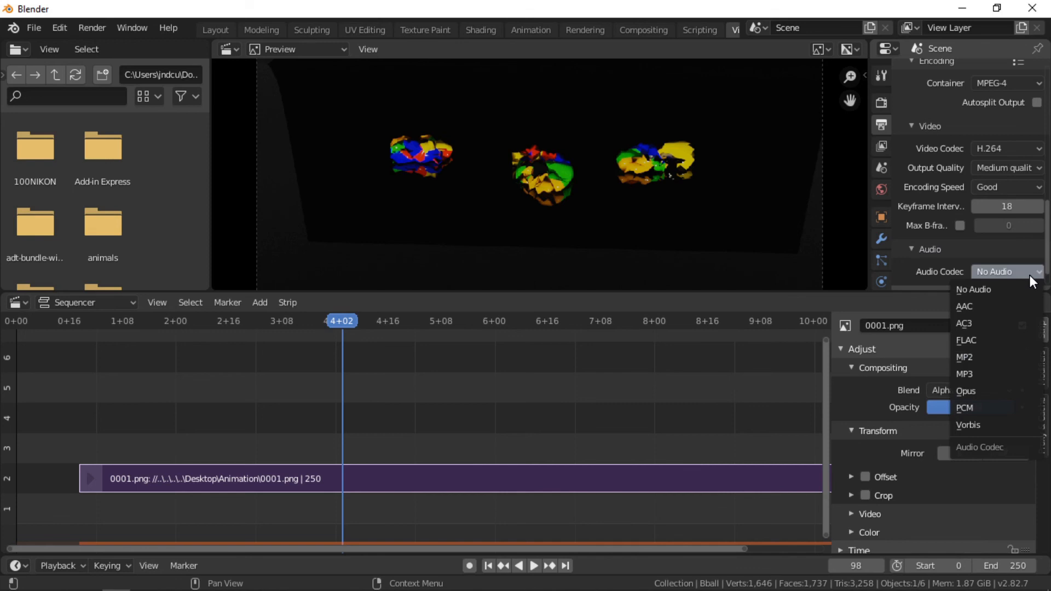
click(1029, 275)
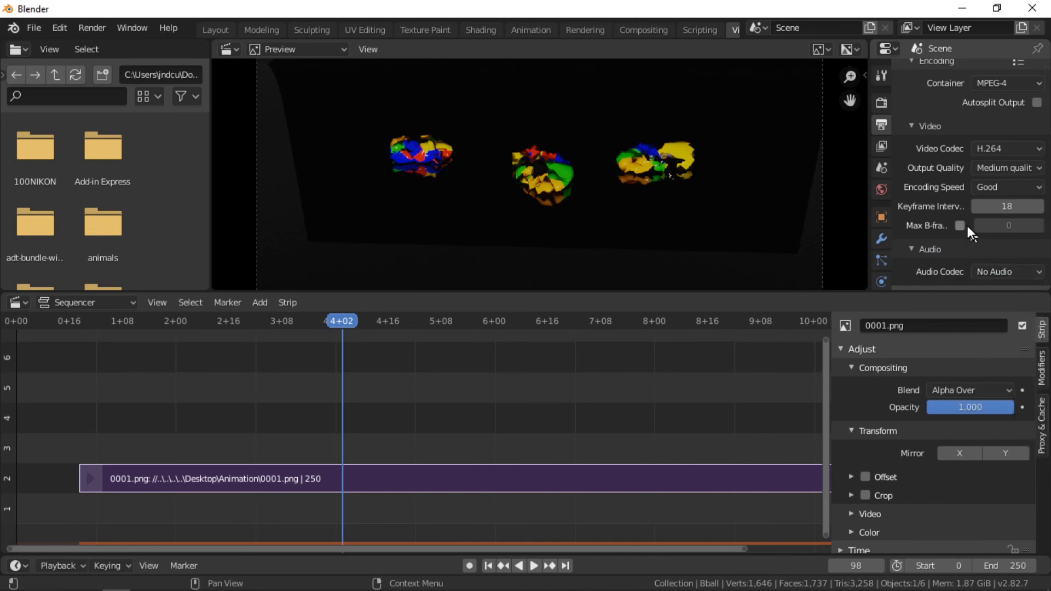
scroll(966, 225, down, 2)
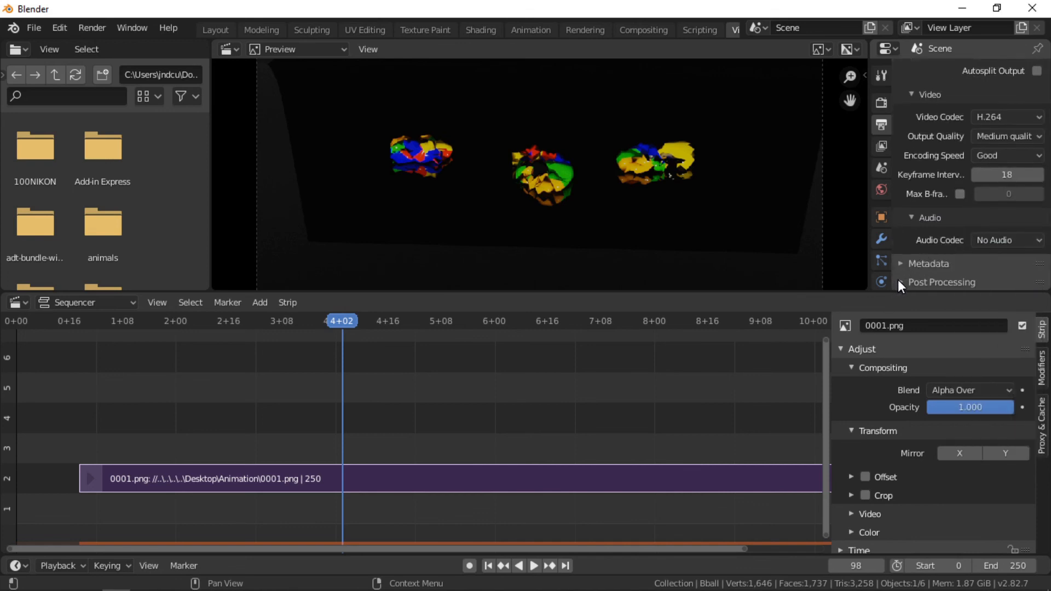
scroll(931, 257, down, 2)
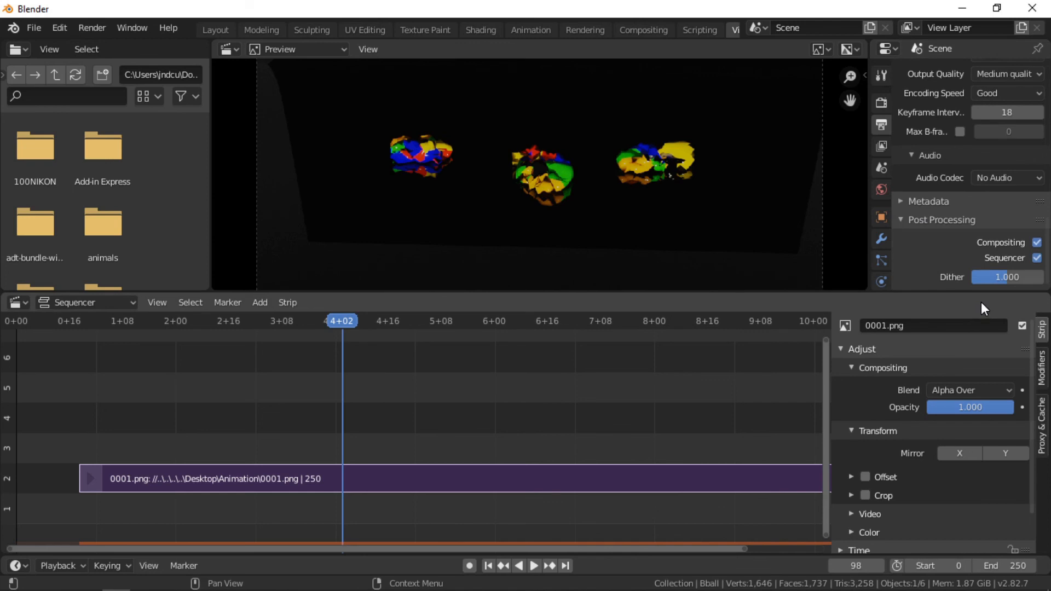
Save the project file and render the sequence as an animation
click(33, 33)
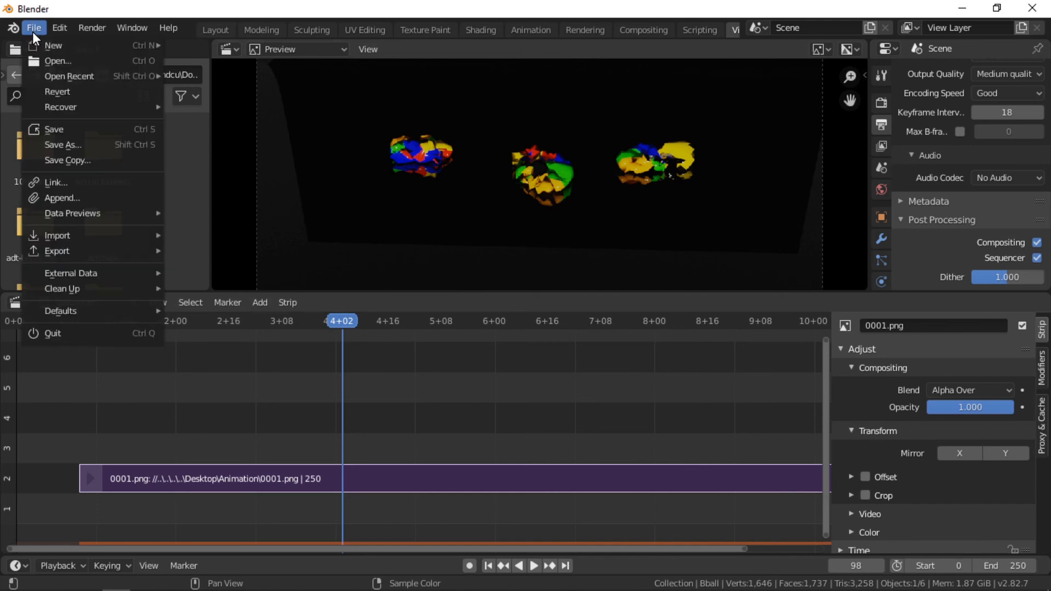
click(76, 130)
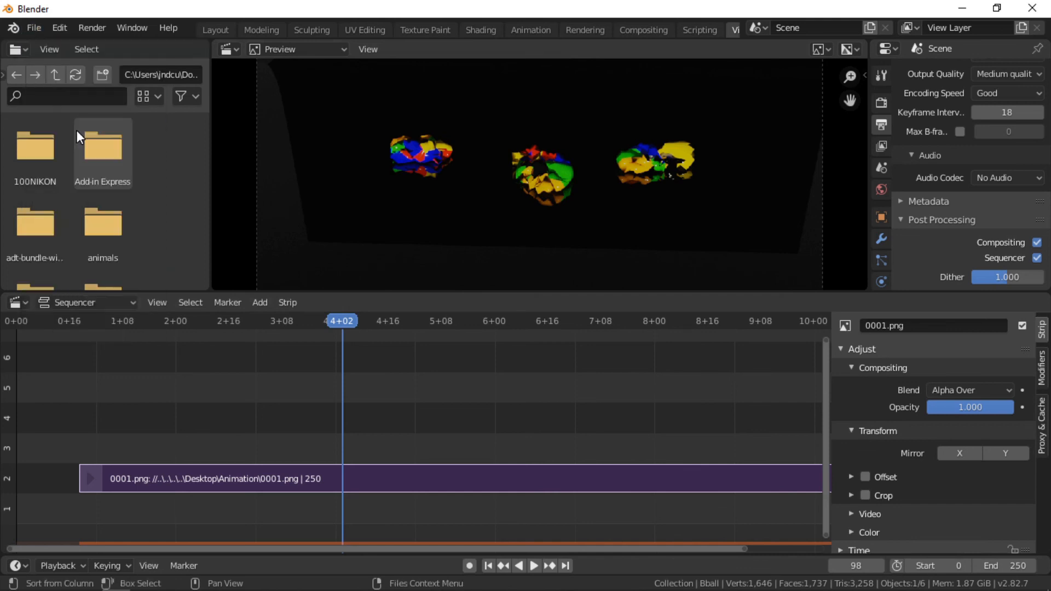
click(84, 34)
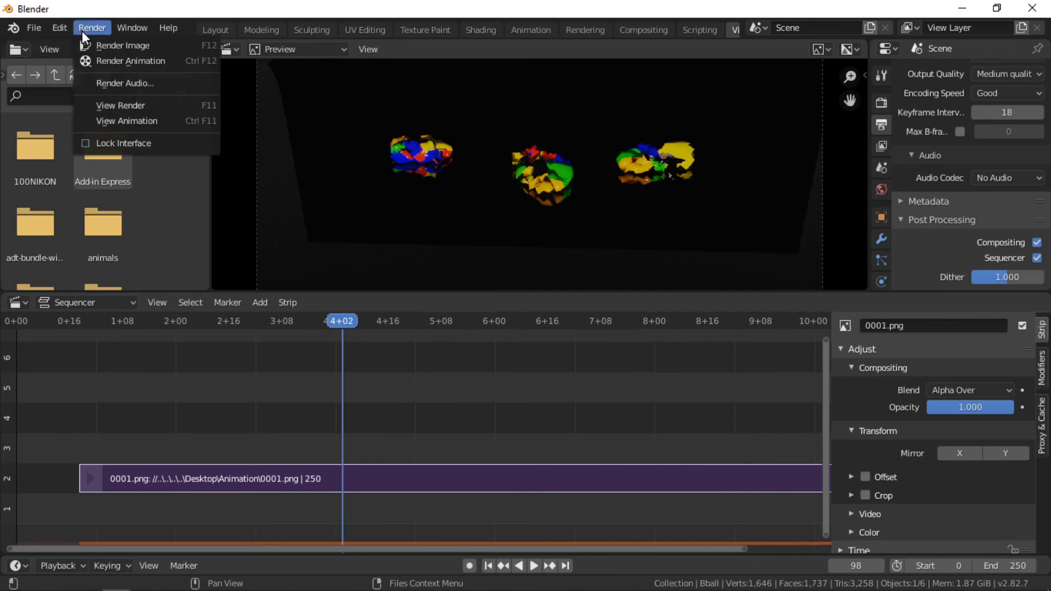
click(133, 64)
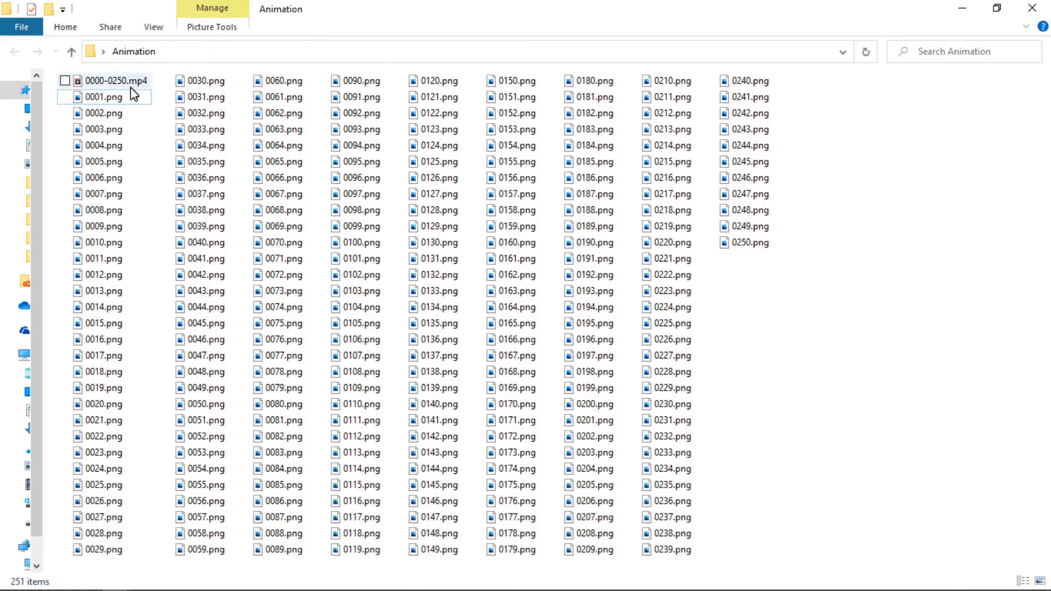
Open the rendered 0000-0250.mp4 from the Animation folder in the video player
mouse_move(119, 82)
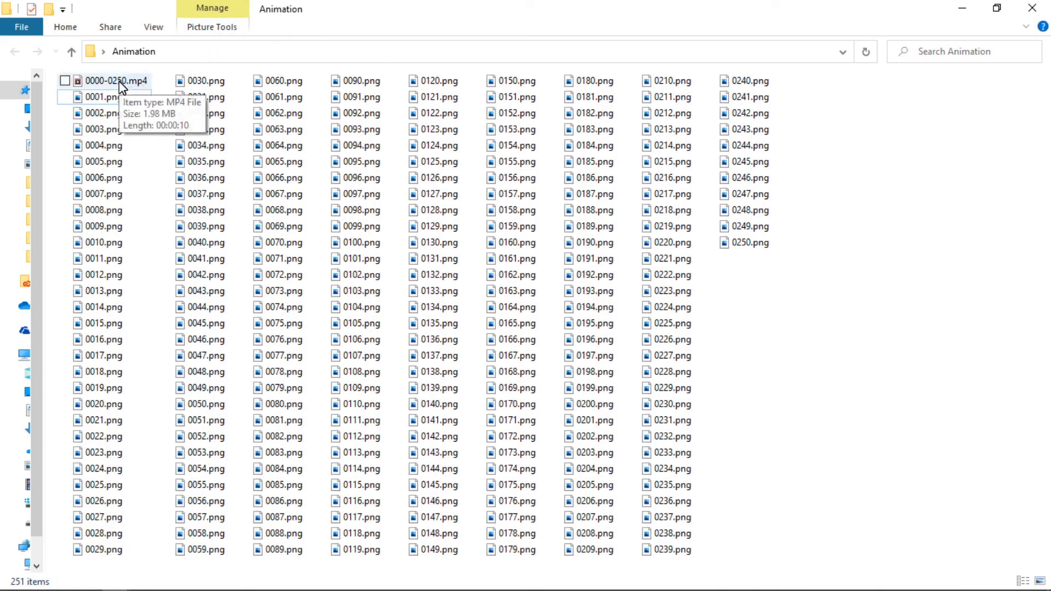
double_click(119, 81)
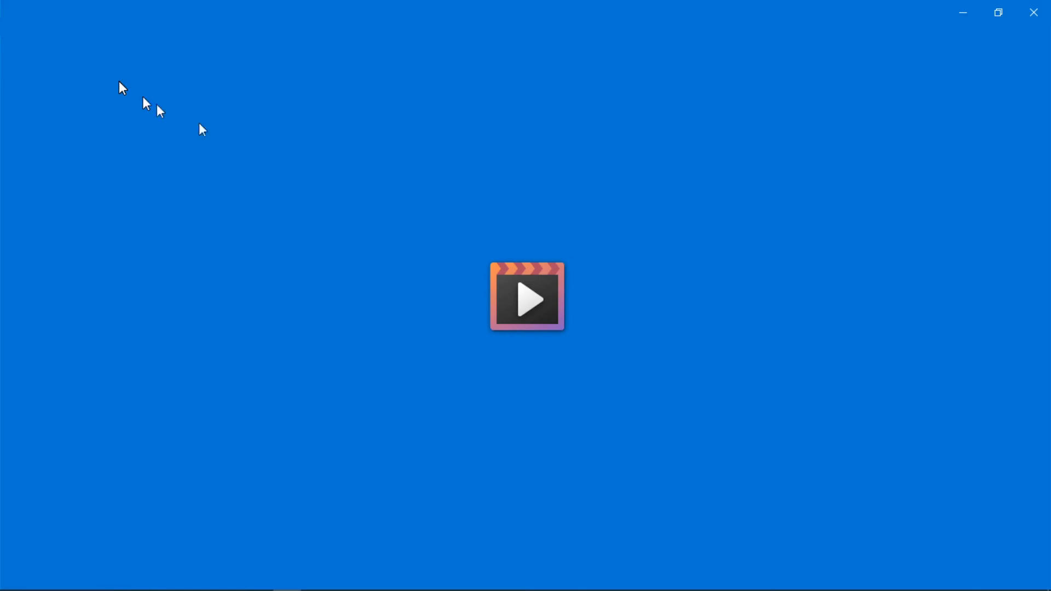